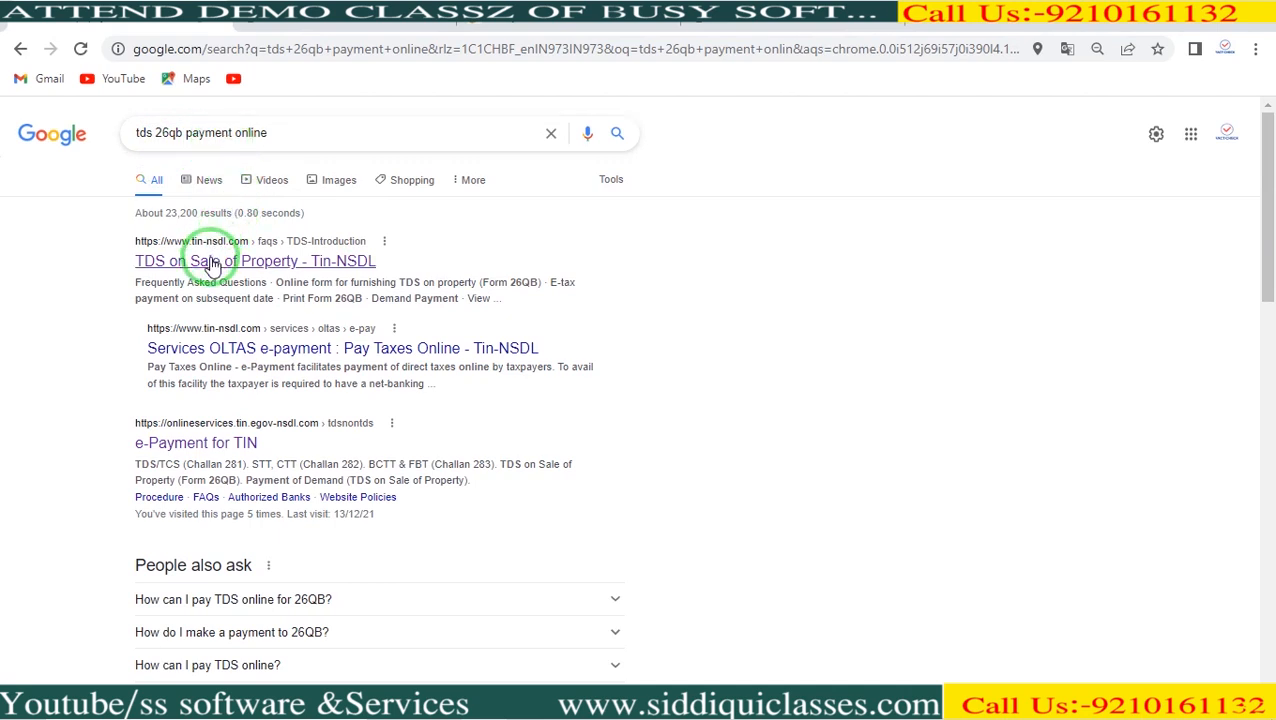
Open the Tin-NSDL TDS on Sale of Property page and follow its online Form 26QB link for furnishing TDS on property.
click(212, 262)
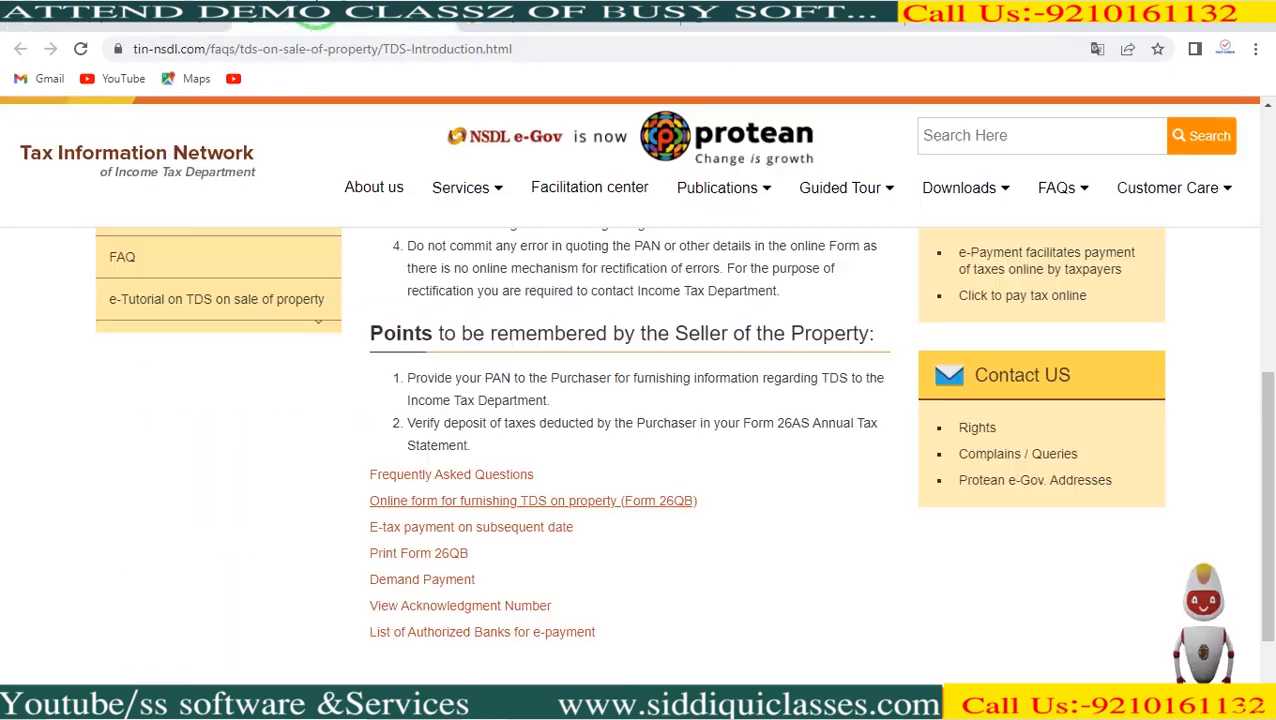
drag(1270, 447, 1274, 265)
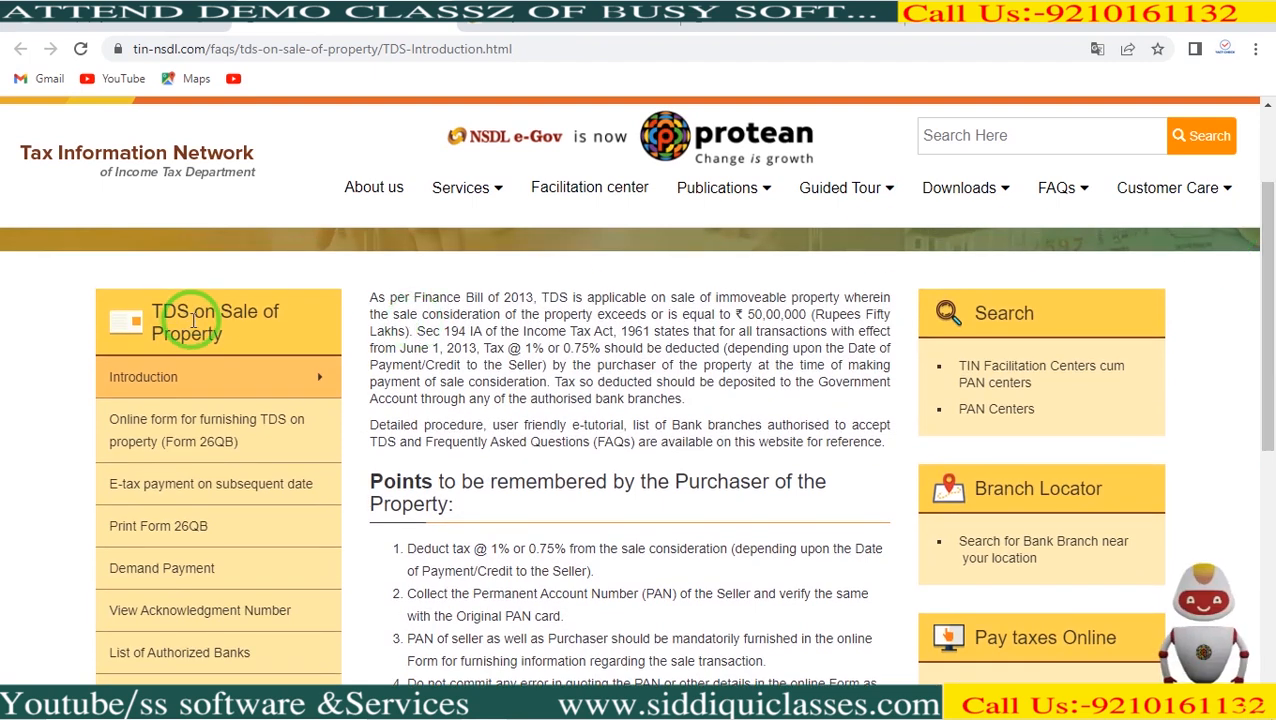
drag(1274, 343, 1272, 501)
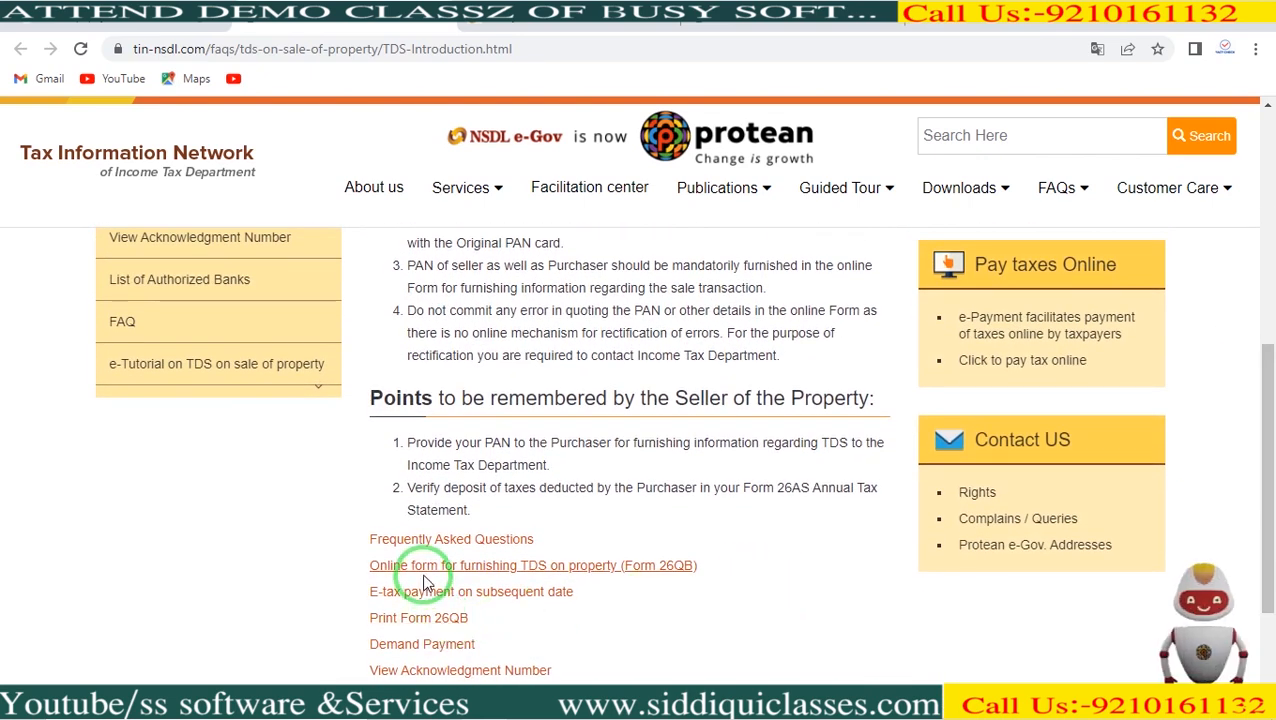
click(631, 568)
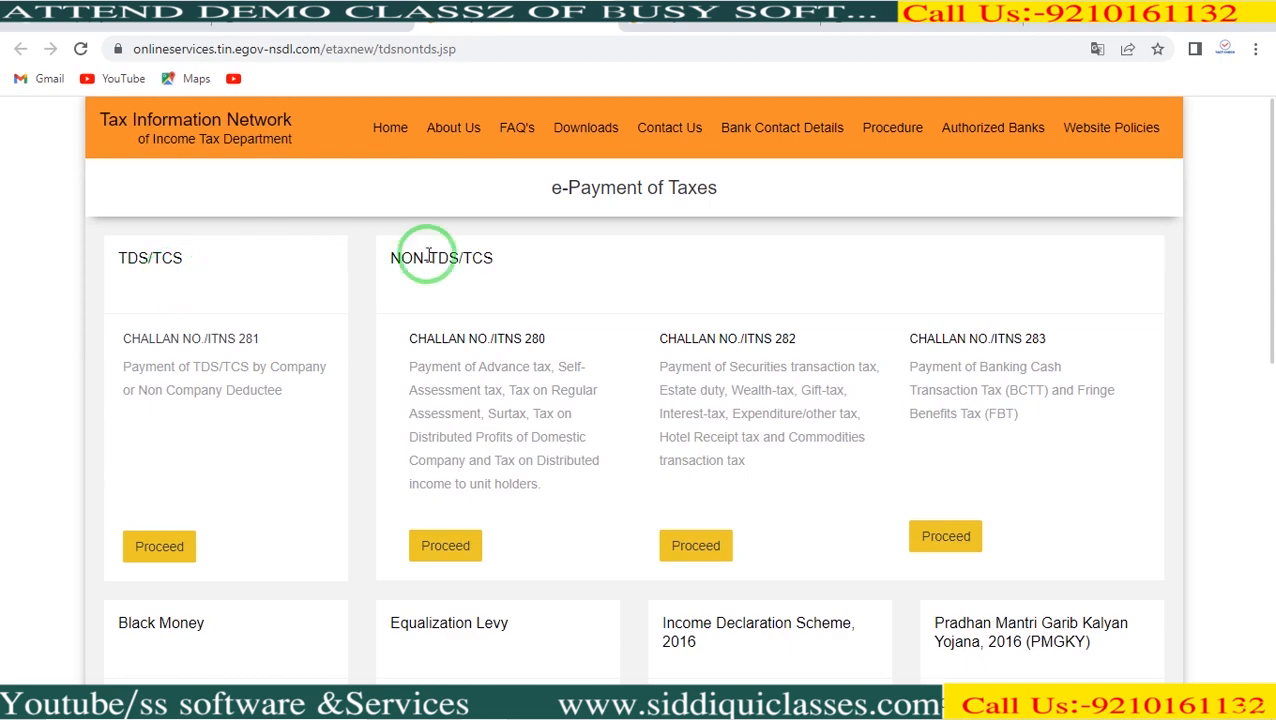
Locate the TDS on Property (Form 26QB) payment option and switch to the already open Form 26QB.
drag(1272, 340, 1270, 555)
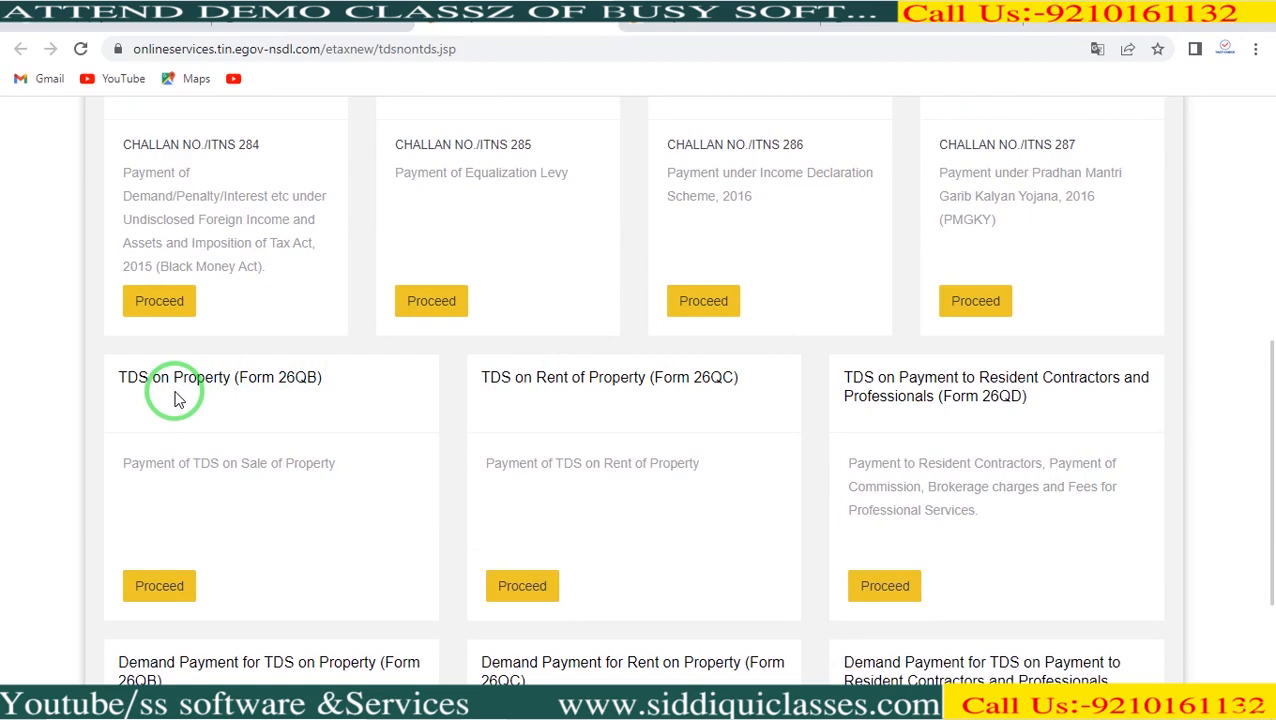
click(728, 27)
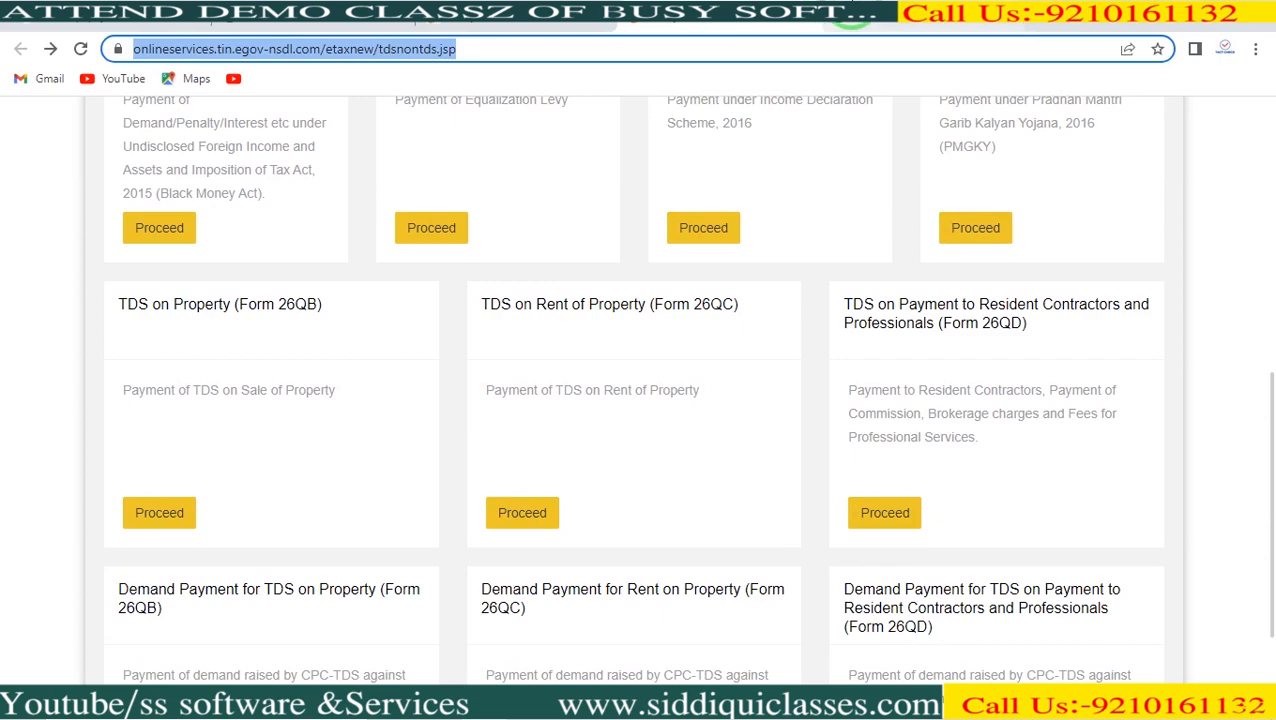
click(850, 22)
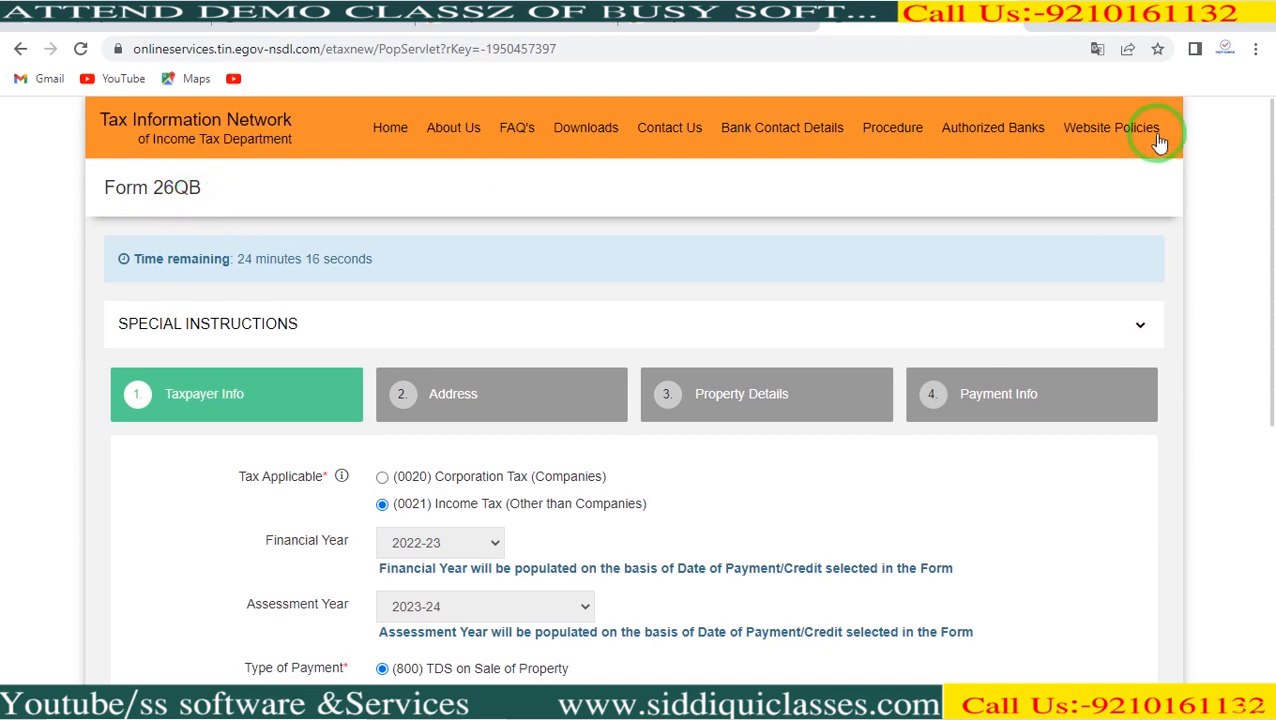
Review the prefilled taxpayer details, including the buyer and seller PAN fields, and continue to the Address section.
drag(1273, 163, 1273, 228)
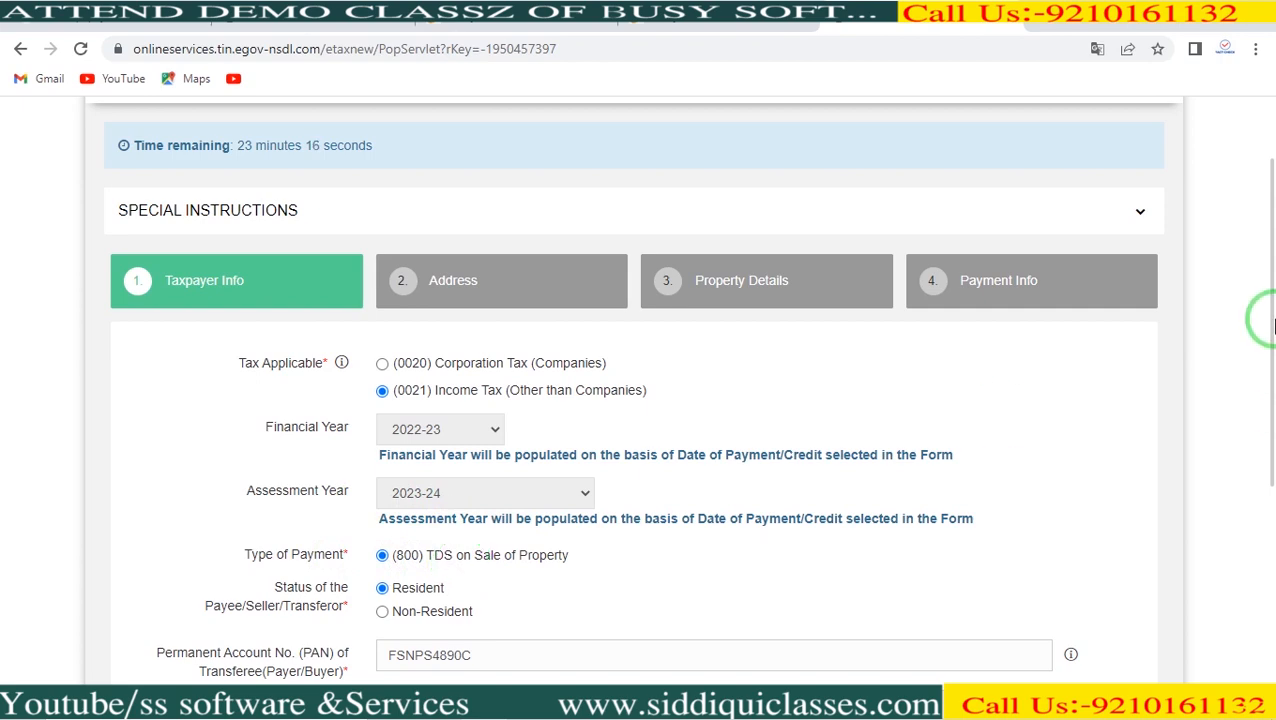
scroll(1273, 384, down, 1)
drag(1273, 384, 1270, 490)
click(740, 385)
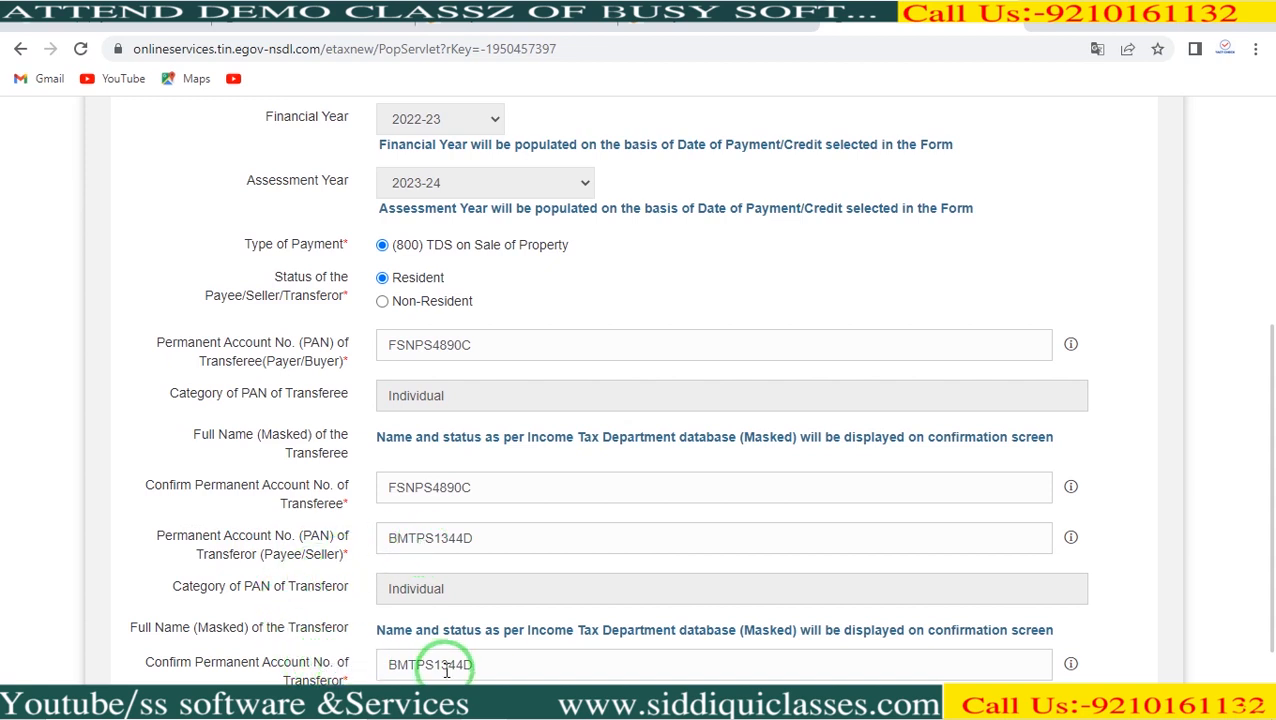
drag(1266, 478, 1270, 572)
click(1126, 624)
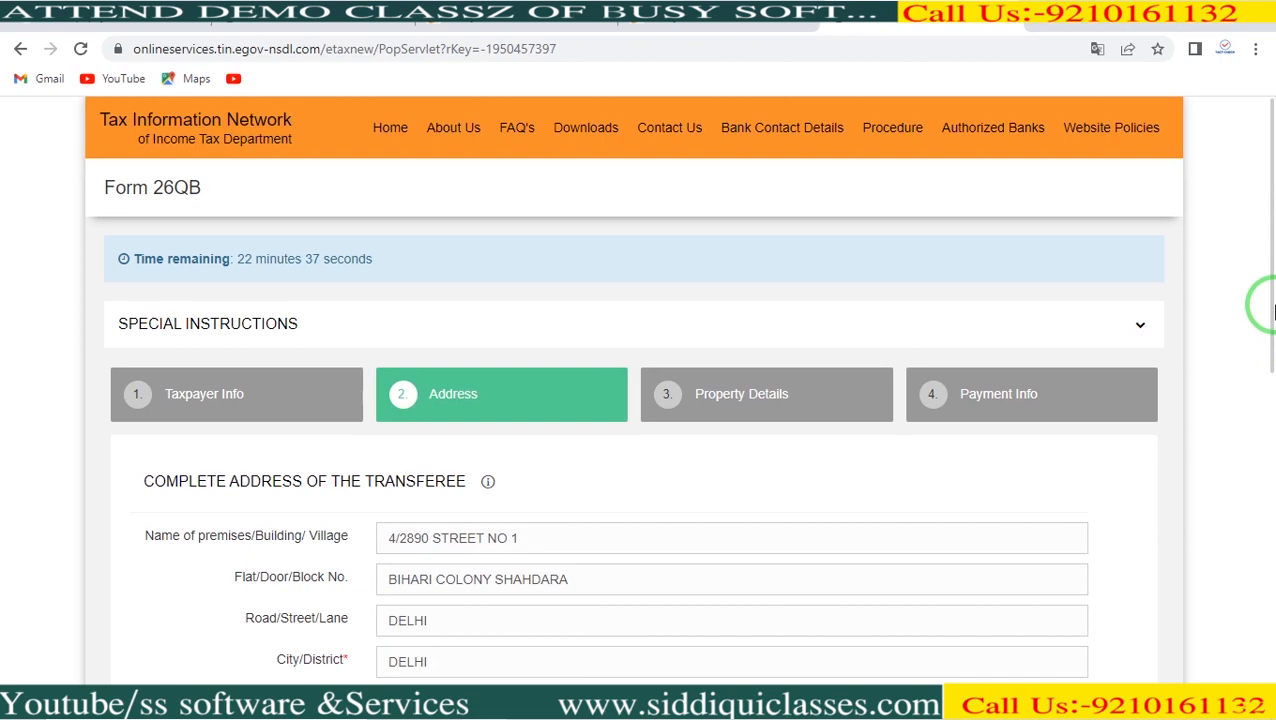
Review the transferee and transferor address details and continue to the Property Details section.
drag(1270, 310, 1262, 398)
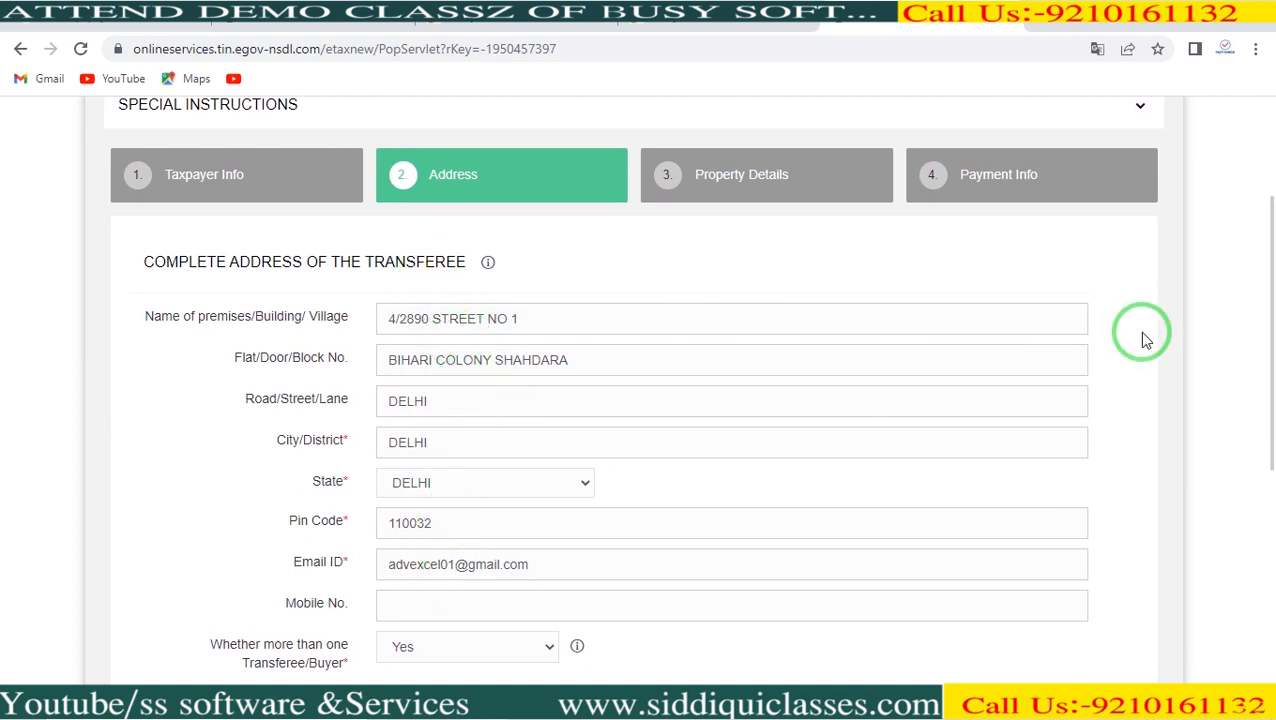
drag(1270, 276, 1264, 427)
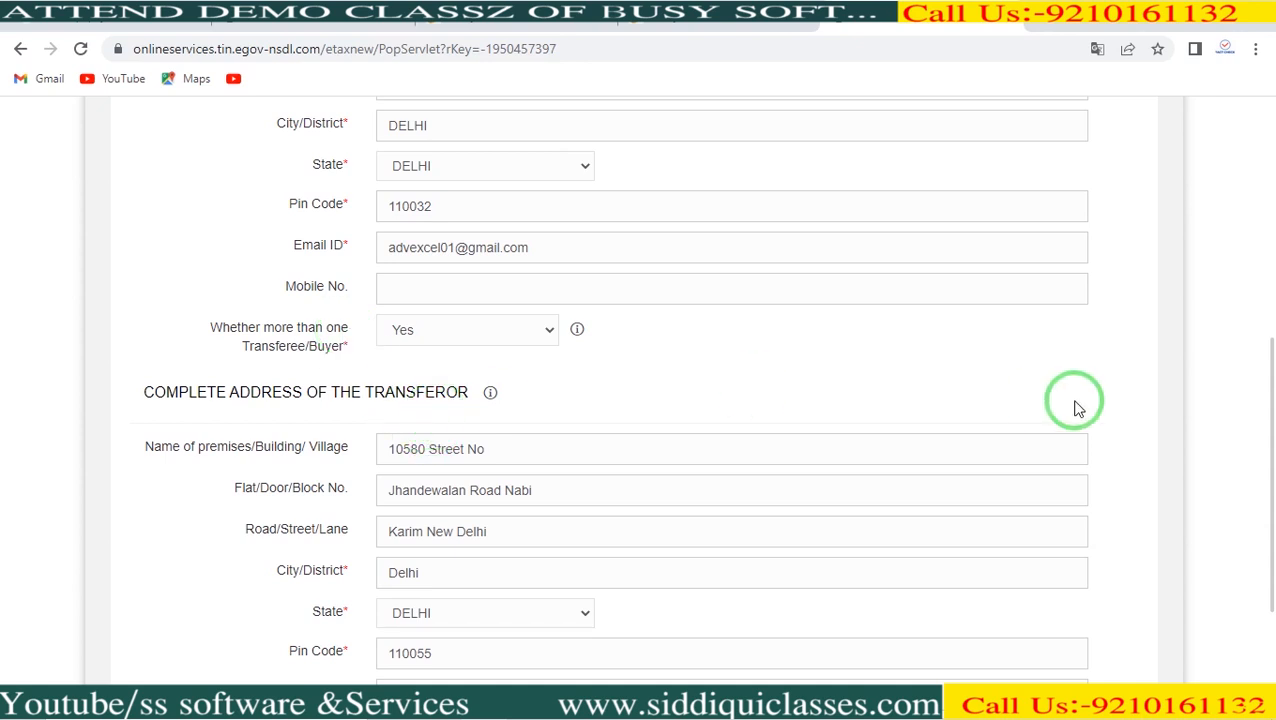
scroll(1265, 472, down, 2)
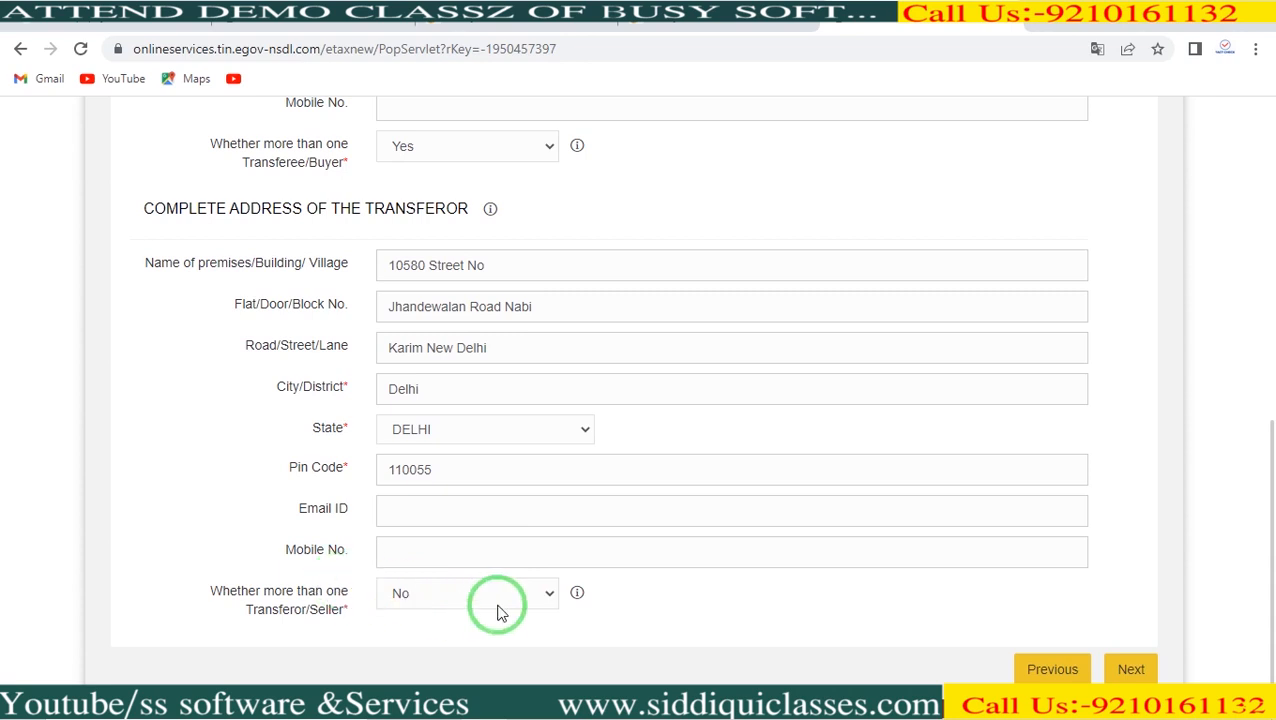
click(1134, 670)
Examine the transferred property's details, including the available options for property type and payment type.
drag(1272, 258, 1265, 333)
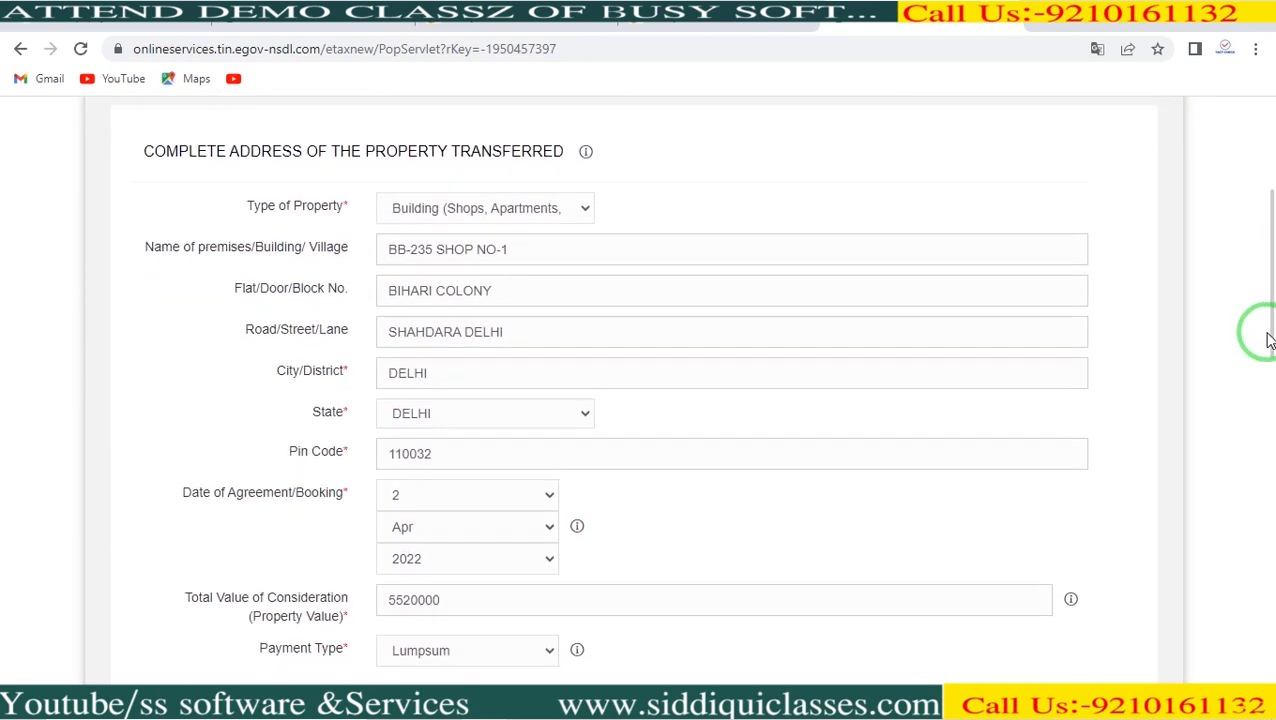
click(586, 212)
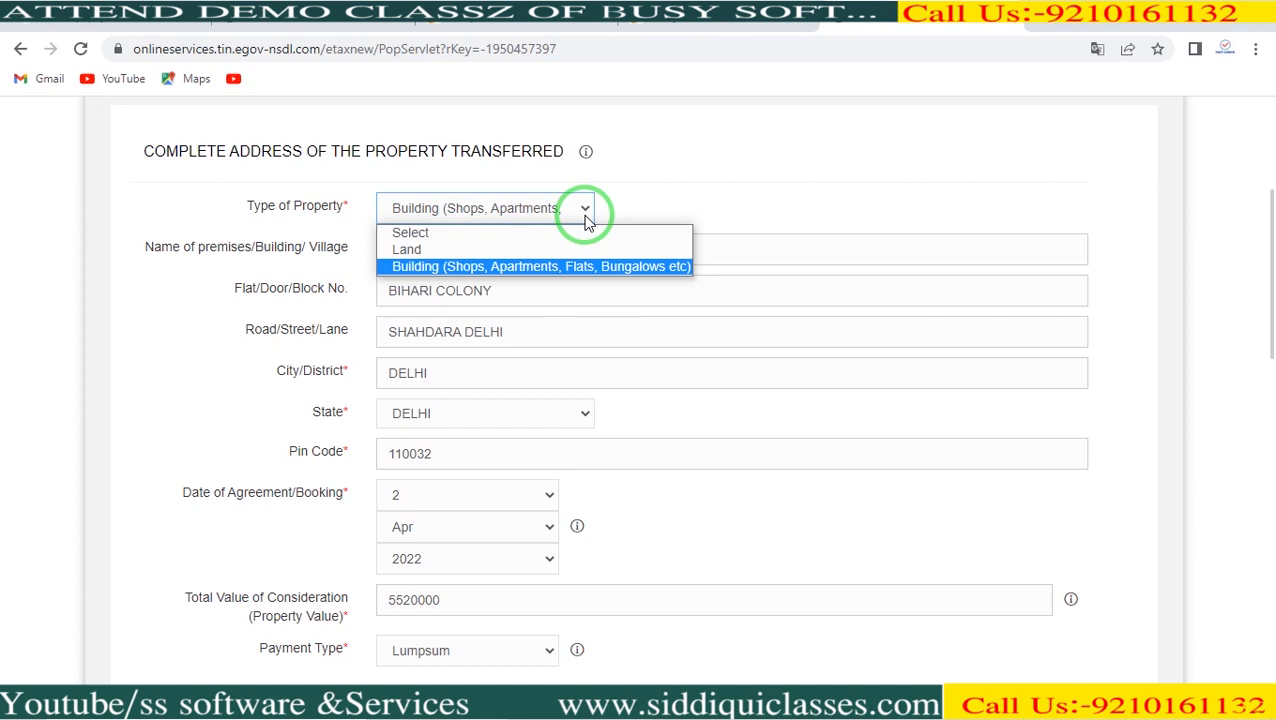
click(680, 188)
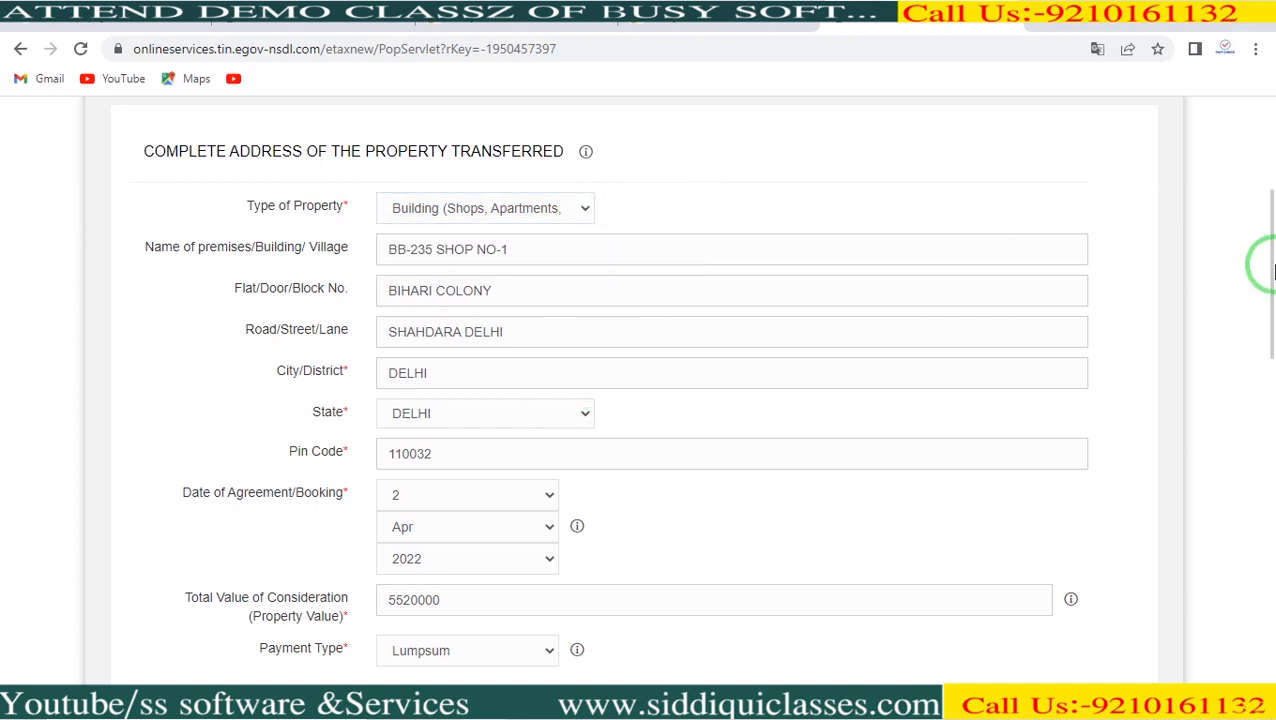
scroll(1260, 270, down, 2)
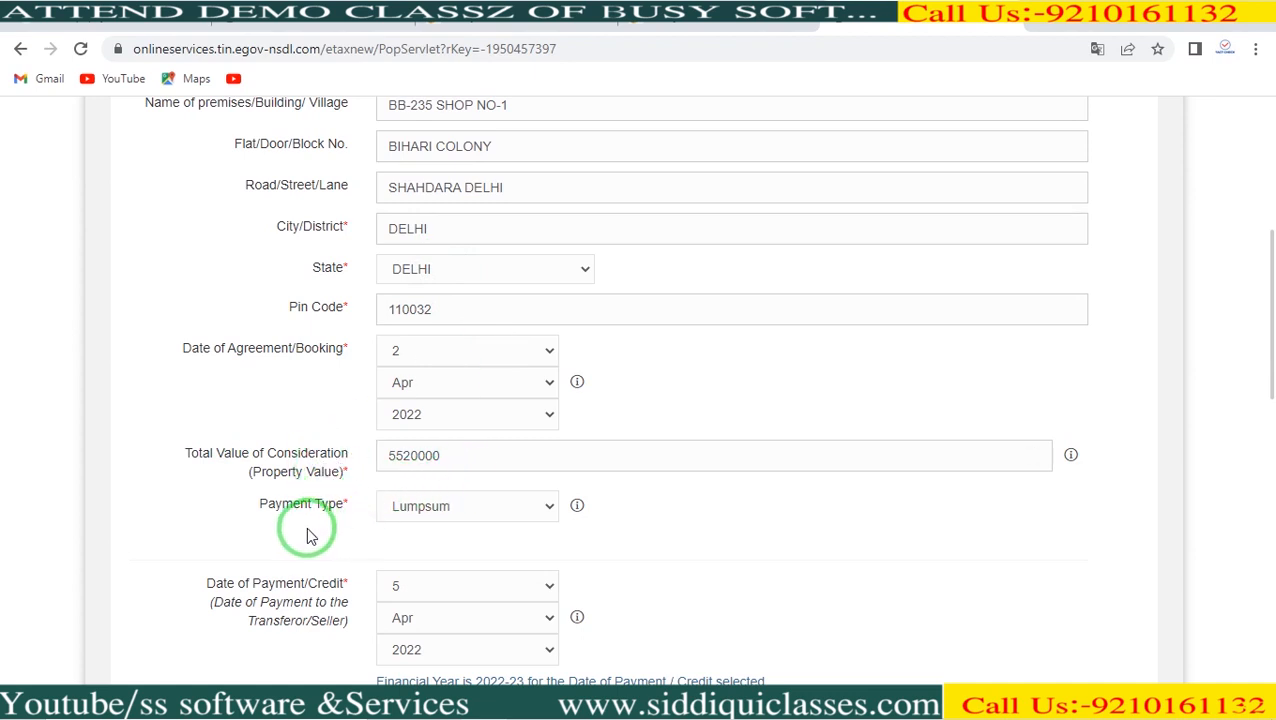
click(419, 510)
click(420, 515)
Set the month of the payment/credit date to May and answer No to TDS deducted at higher rate under Section 206AB.
drag(1266, 305, 1259, 398)
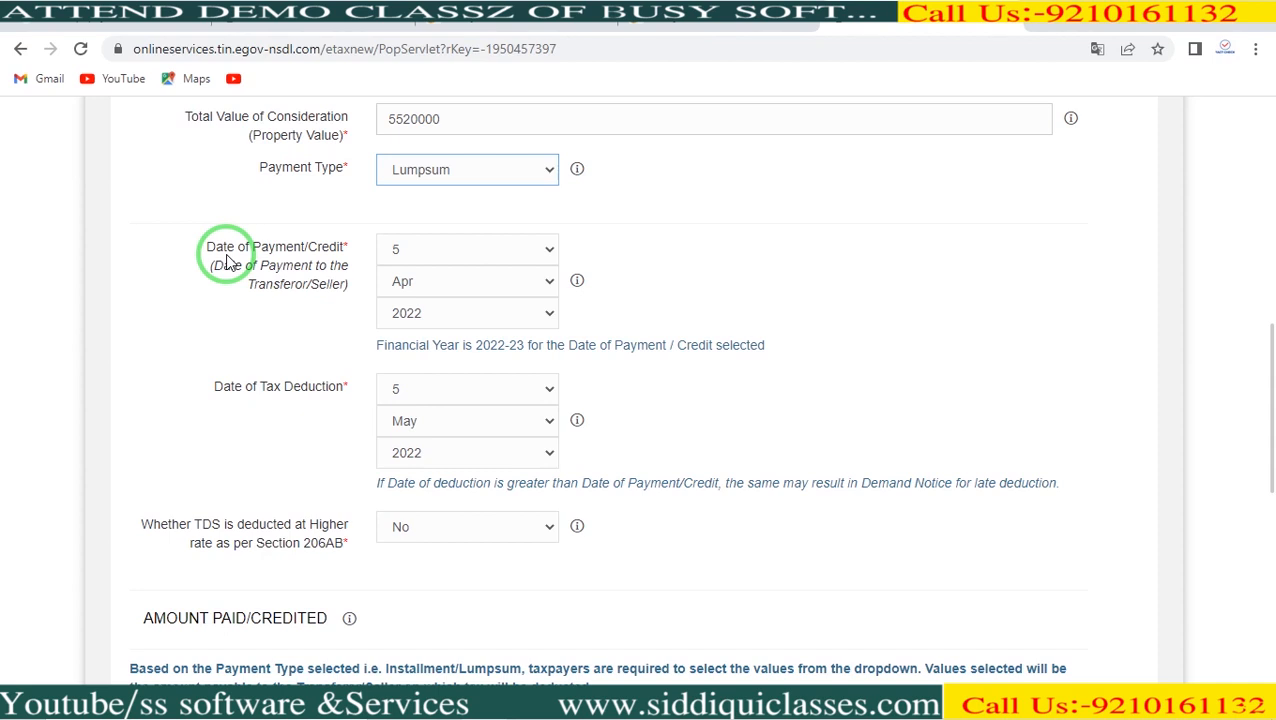
click(404, 280)
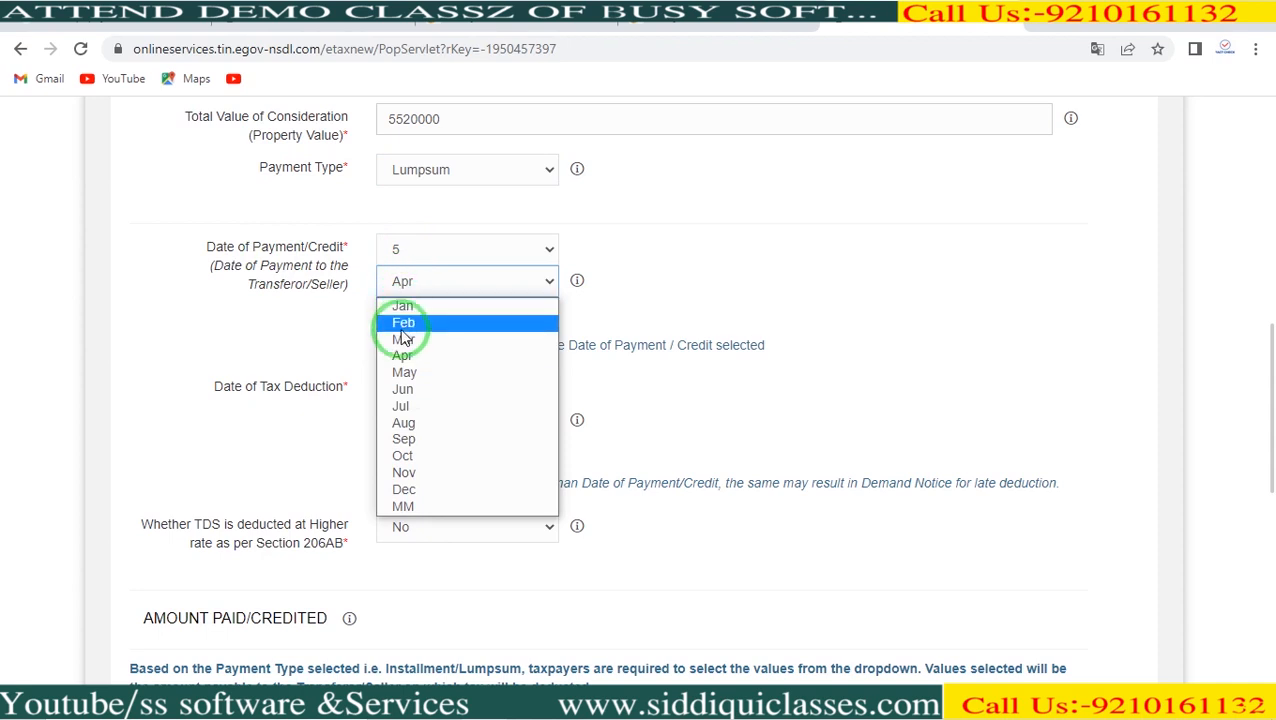
click(404, 374)
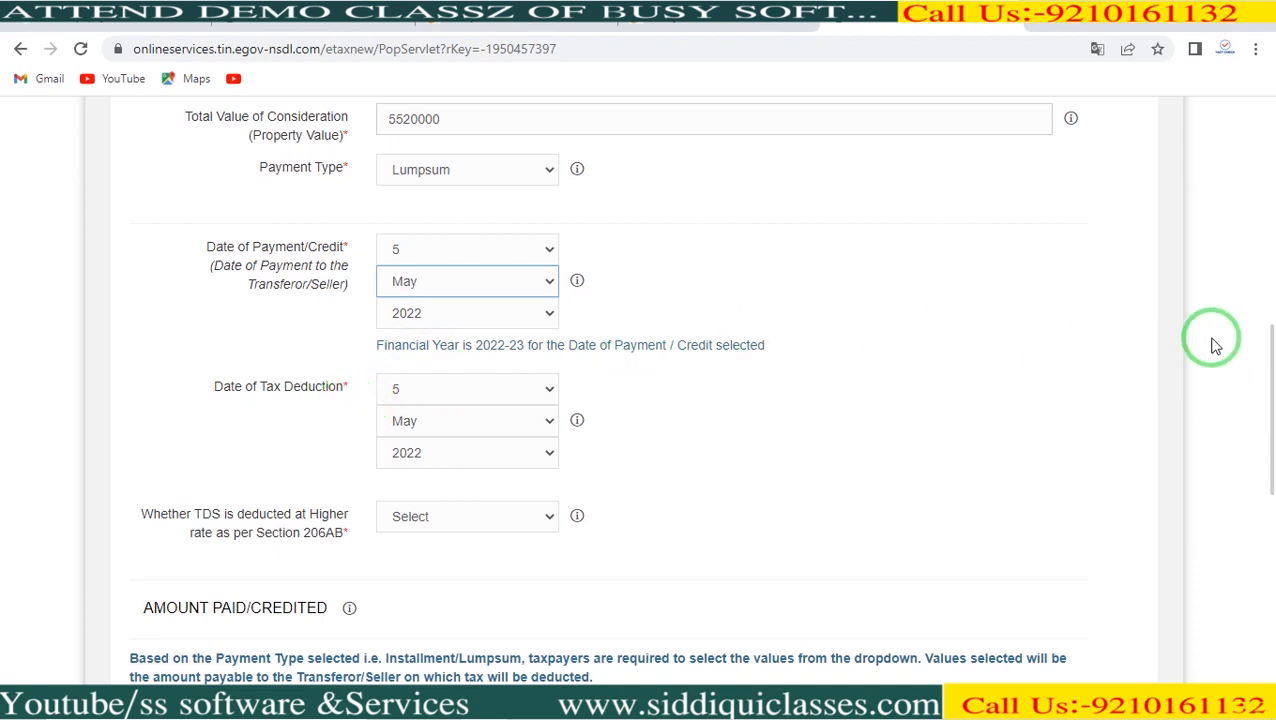
drag(1268, 390, 1272, 470)
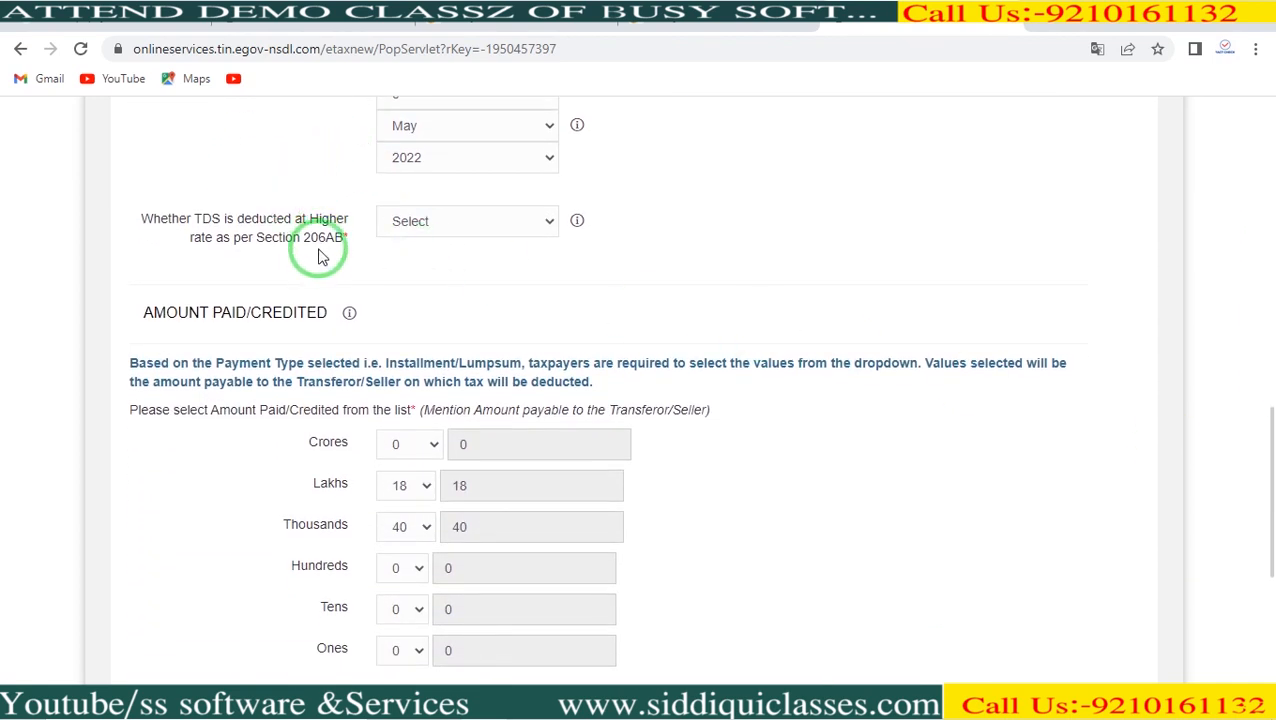
click(458, 230)
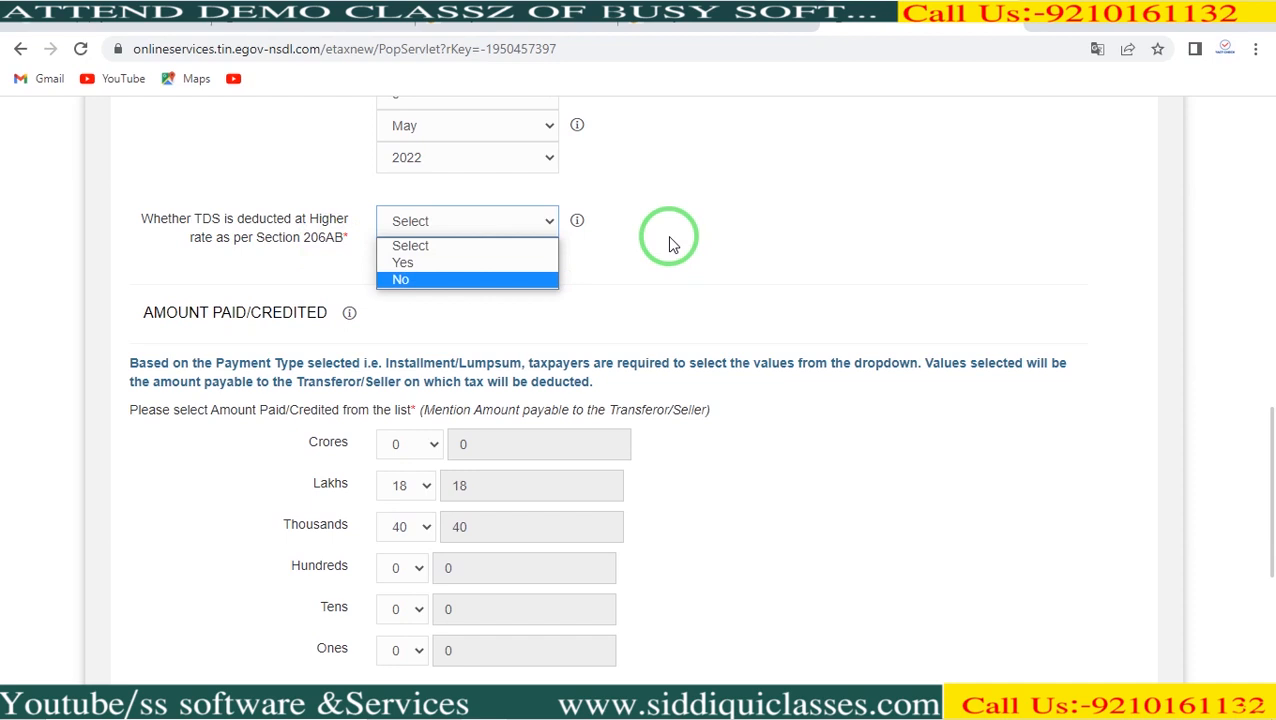
click(428, 280)
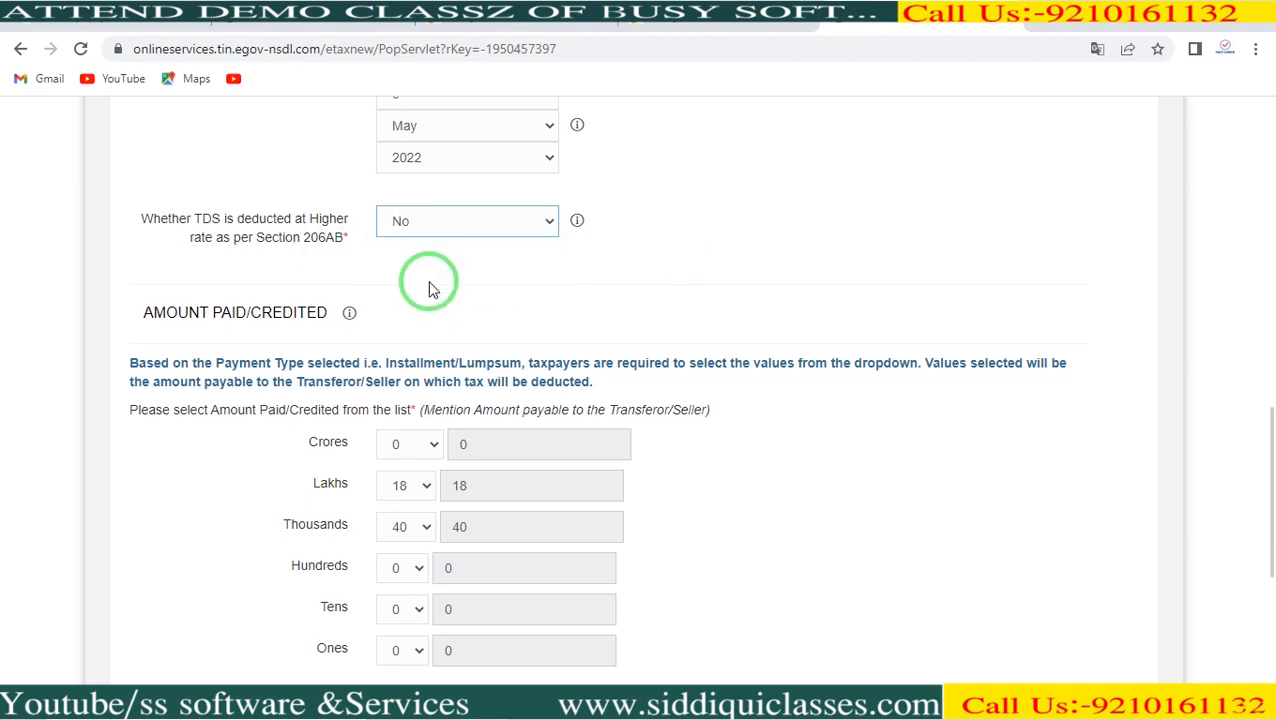
Enter 18400 as the basic tax in the tax deposit details and continue to the Payment Info section.
drag(1272, 430, 1266, 478)
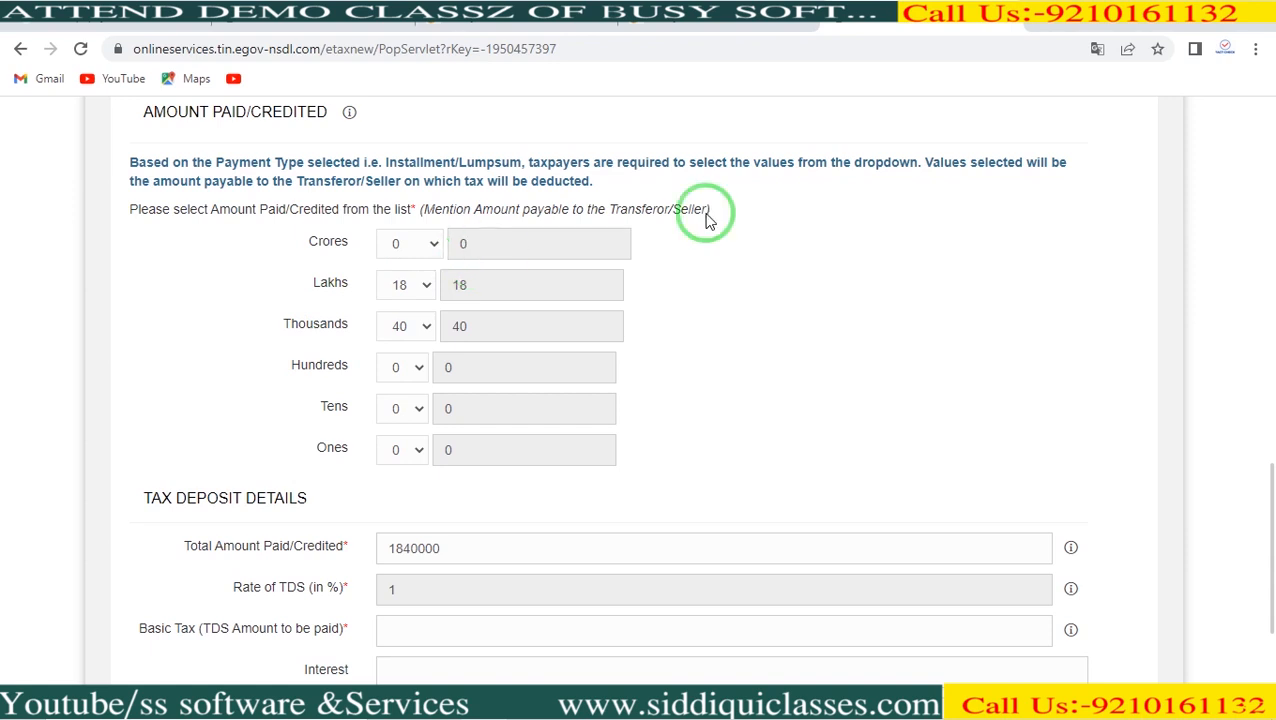
key(ctrl+minus)
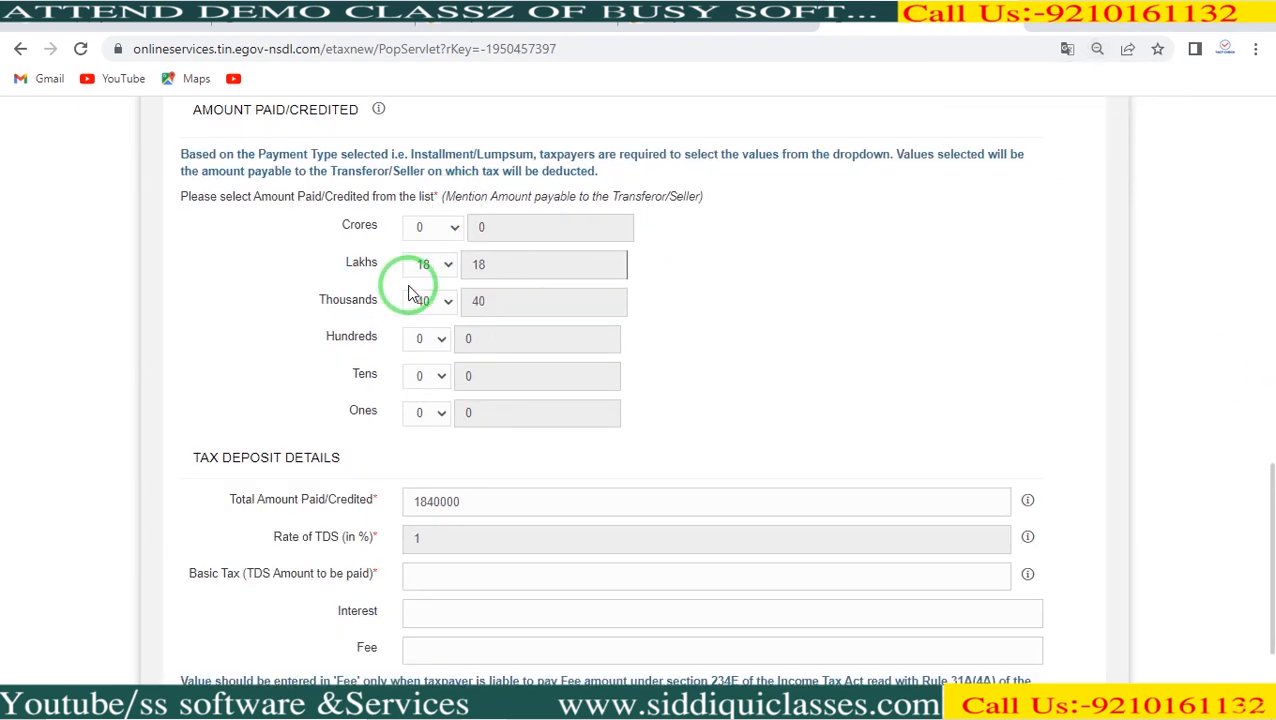
drag(1261, 515, 1272, 583)
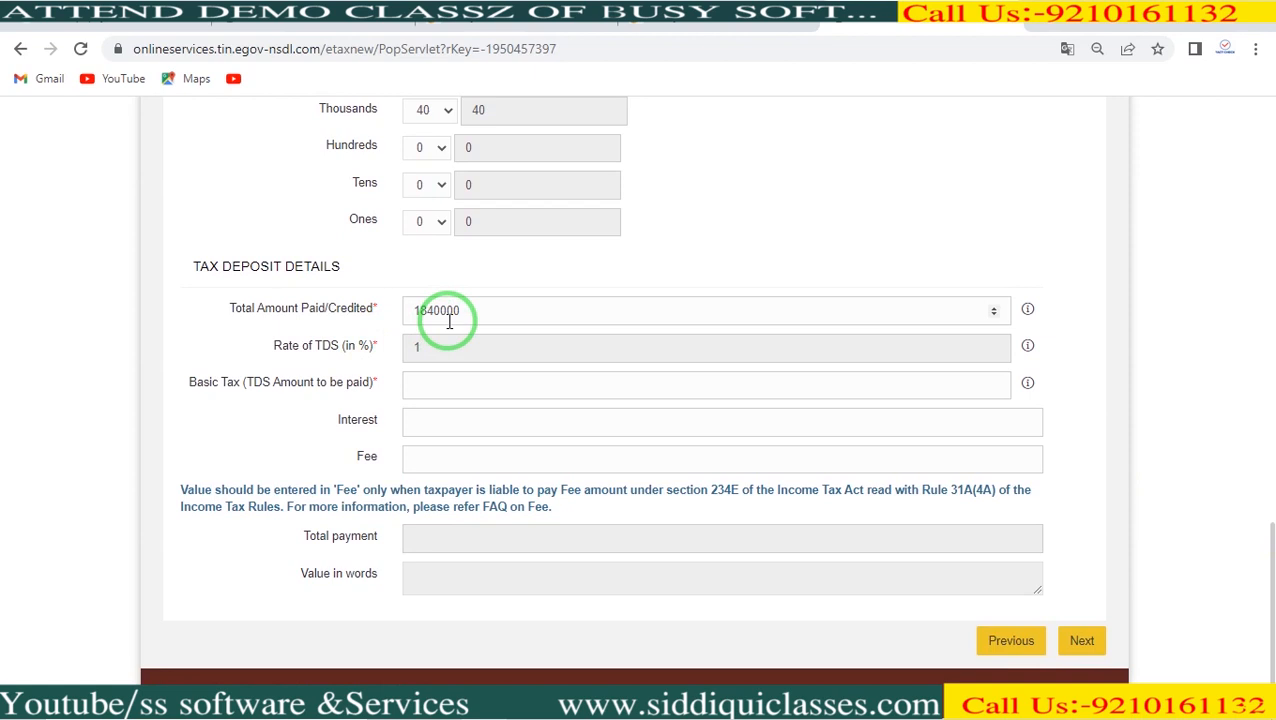
click(424, 393)
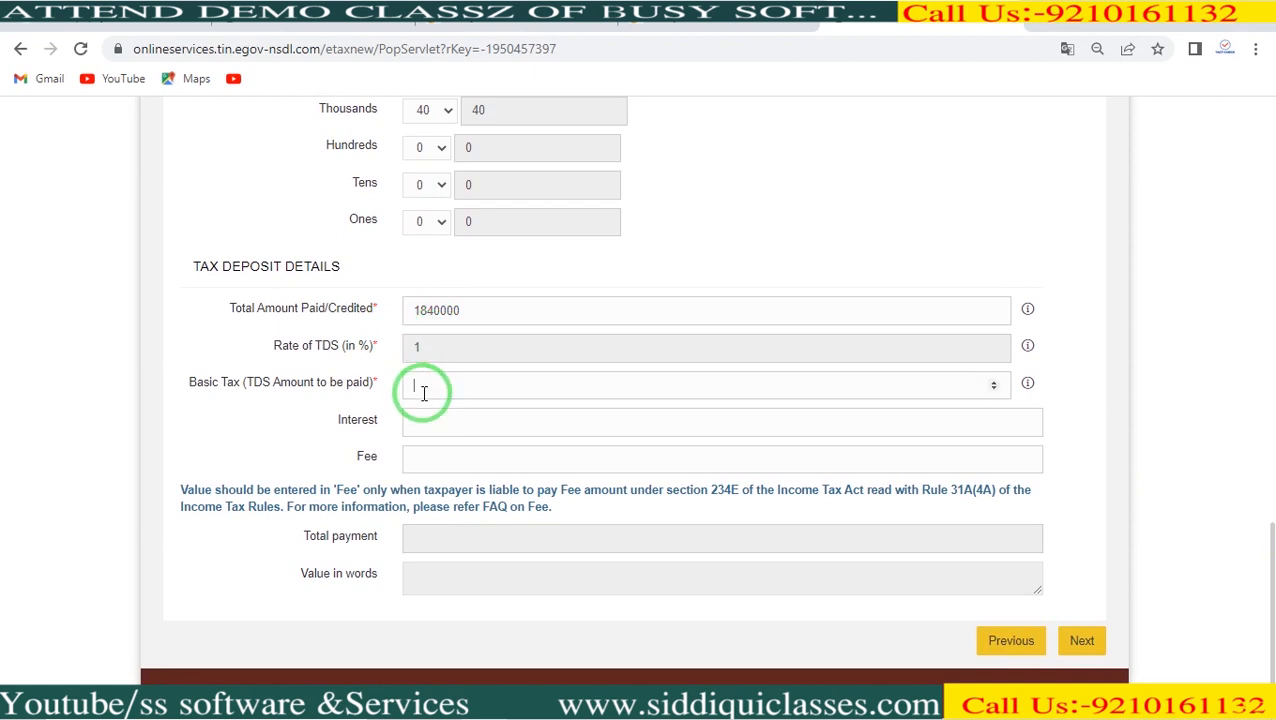
text(18400)
click(854, 257)
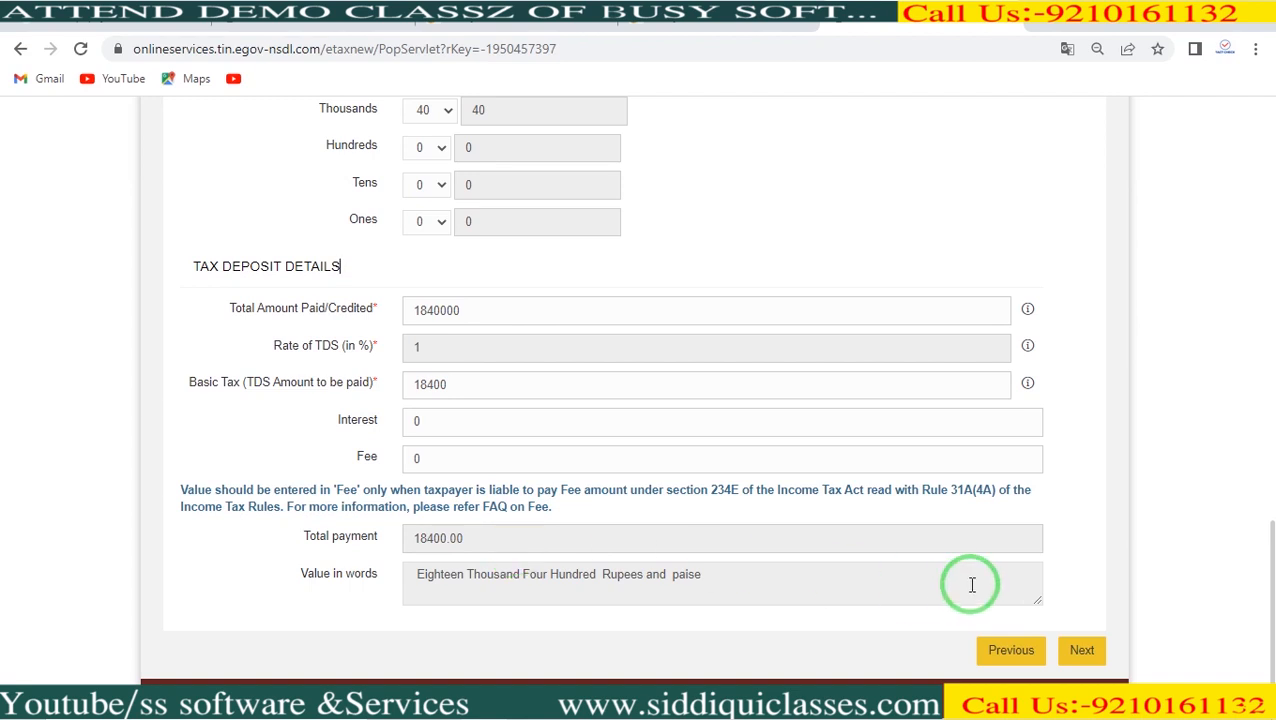
click(1087, 662)
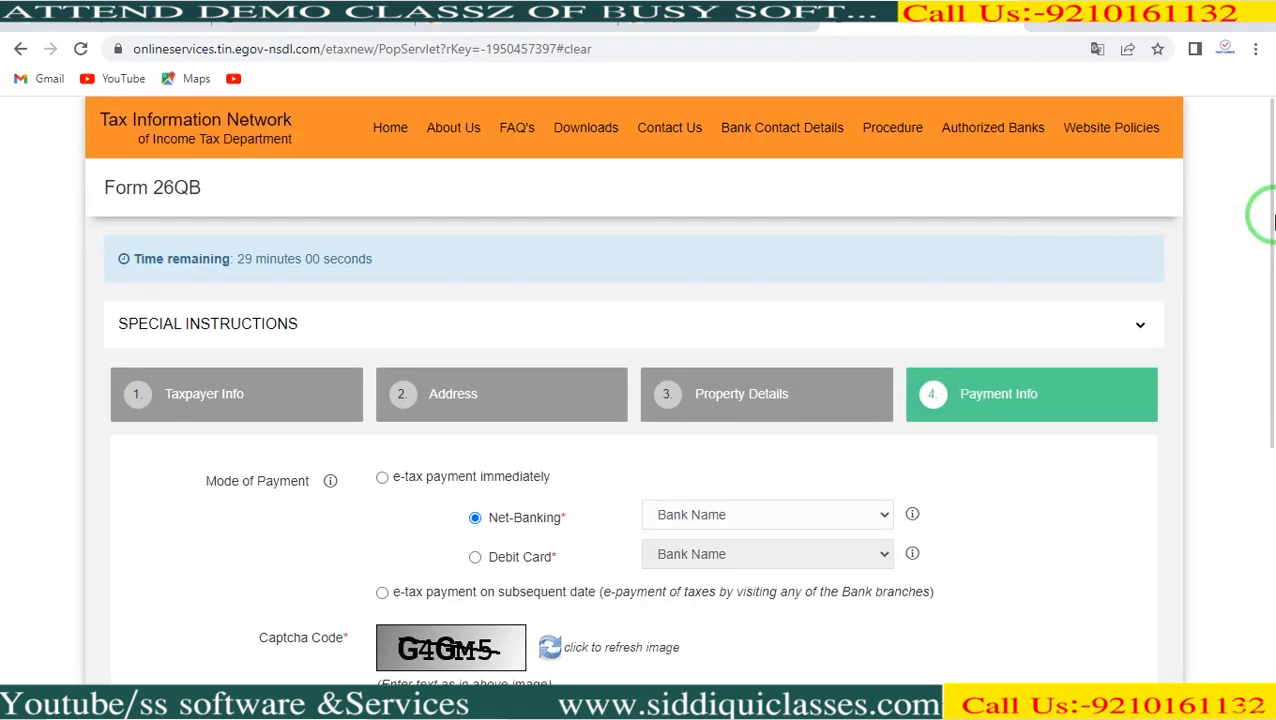
Choose immediate e-tax payment through net-banking with HDFC Bank.
drag(1268, 214, 1273, 310)
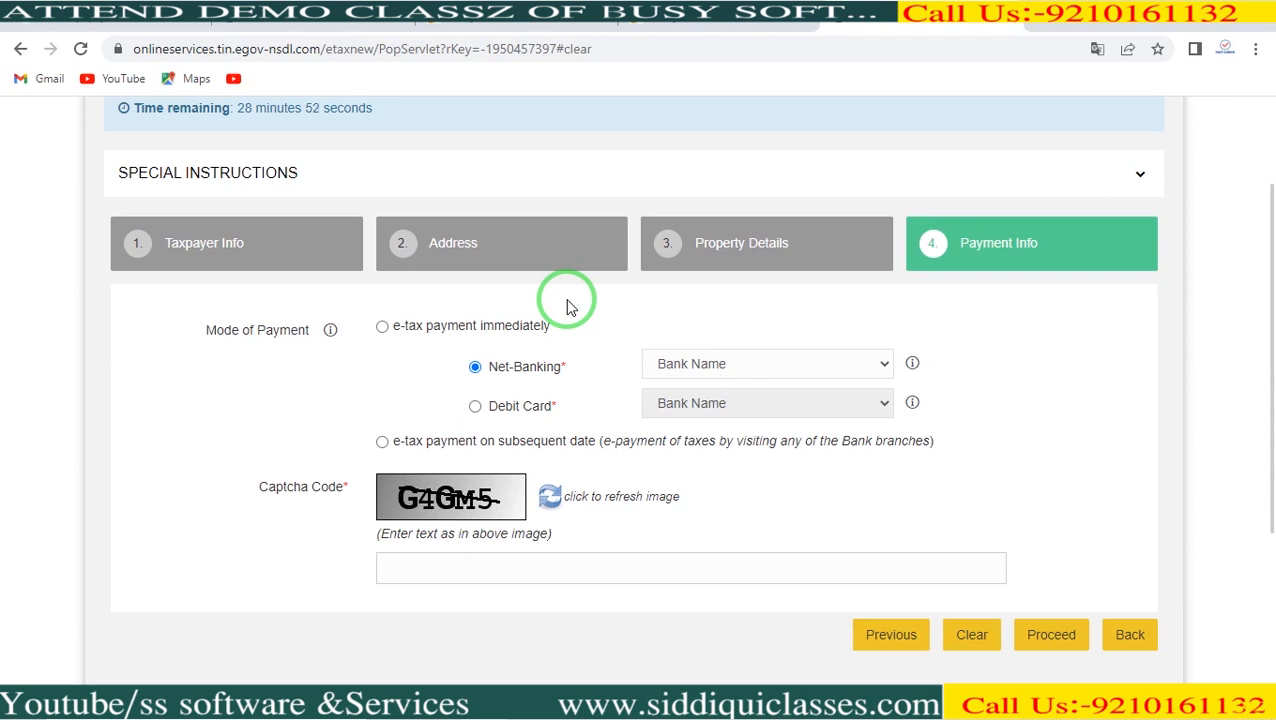
click(382, 329)
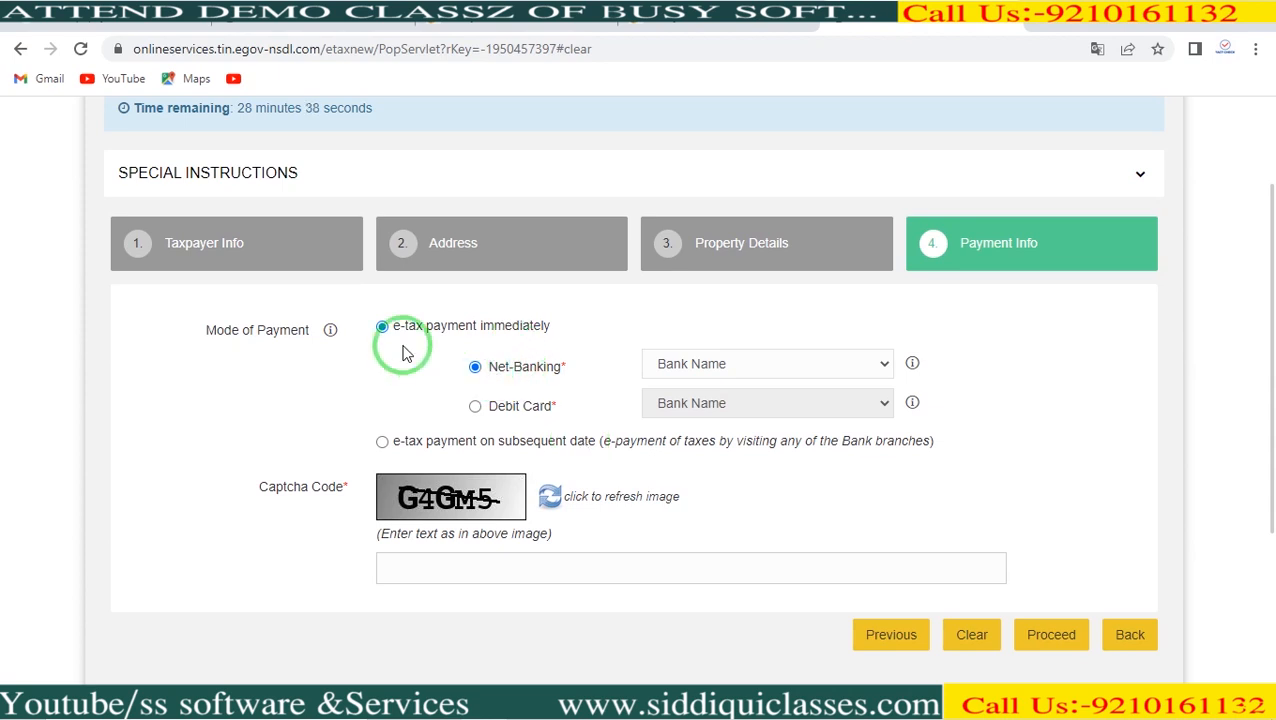
click(737, 366)
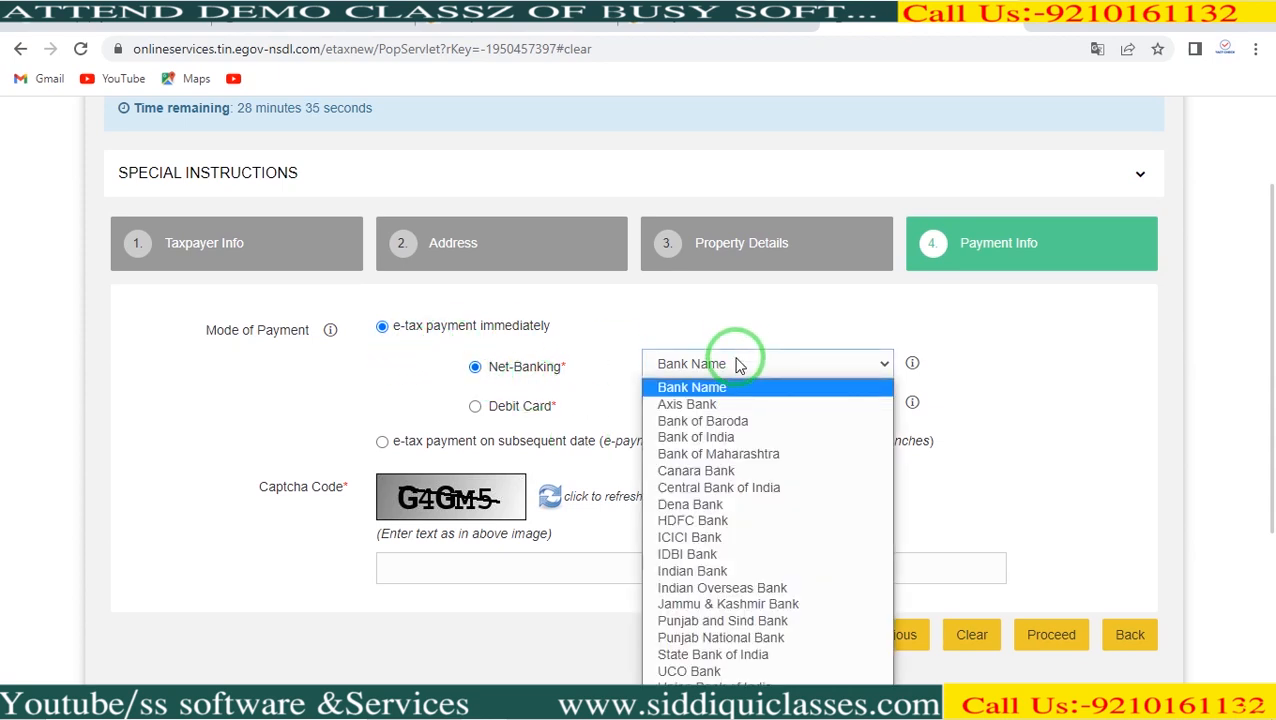
click(718, 522)
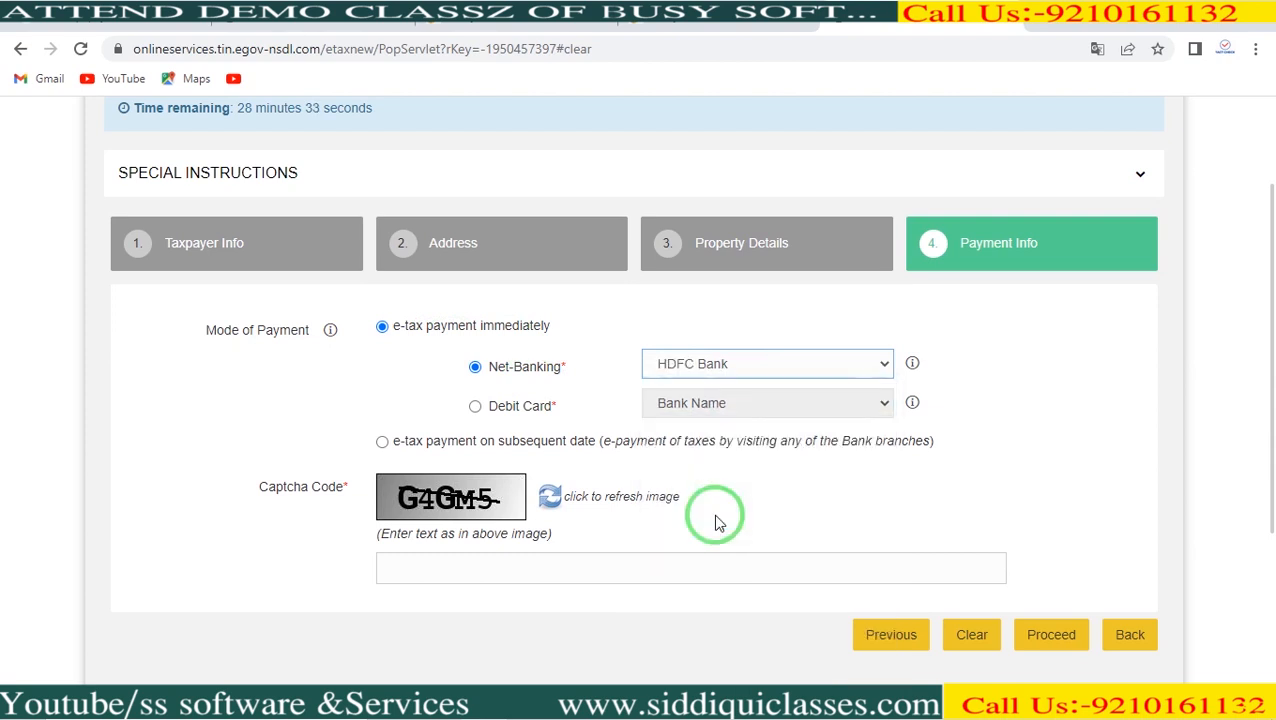
Enter the captcha code and proceed to the Form 26QB confirmation page.
click(595, 577)
text(G)
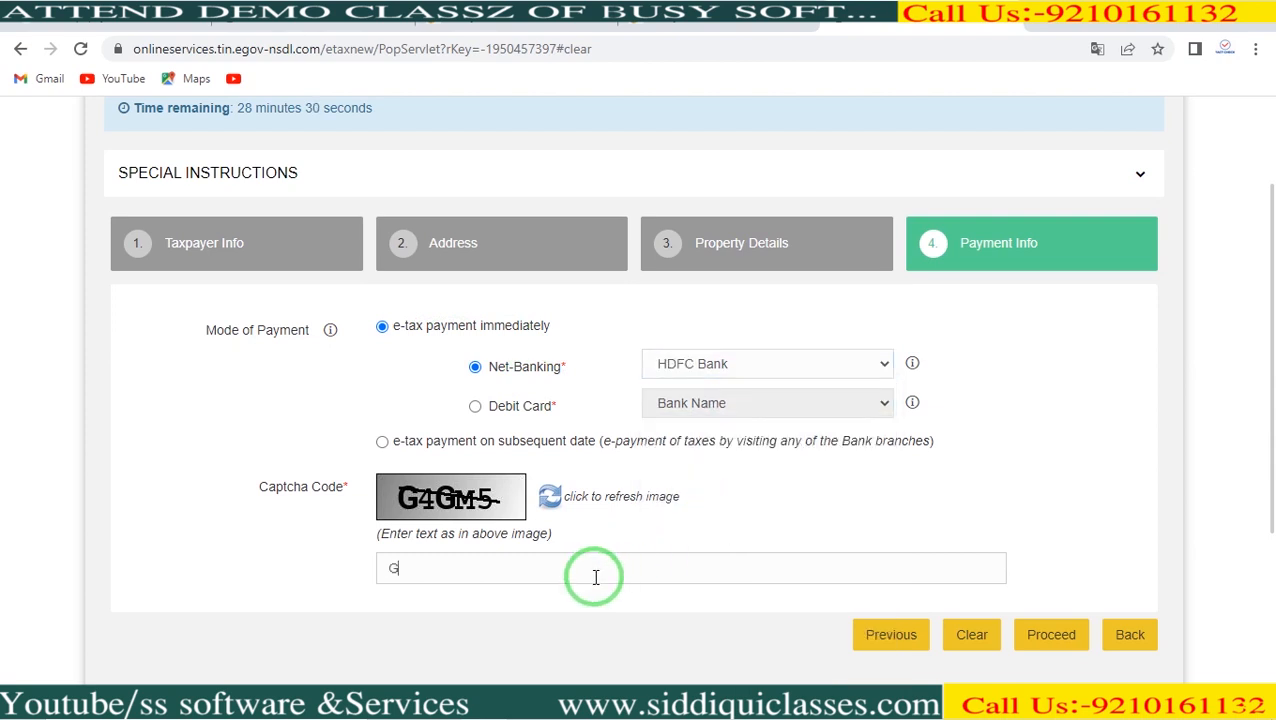
text(4GM5)
click(1072, 638)
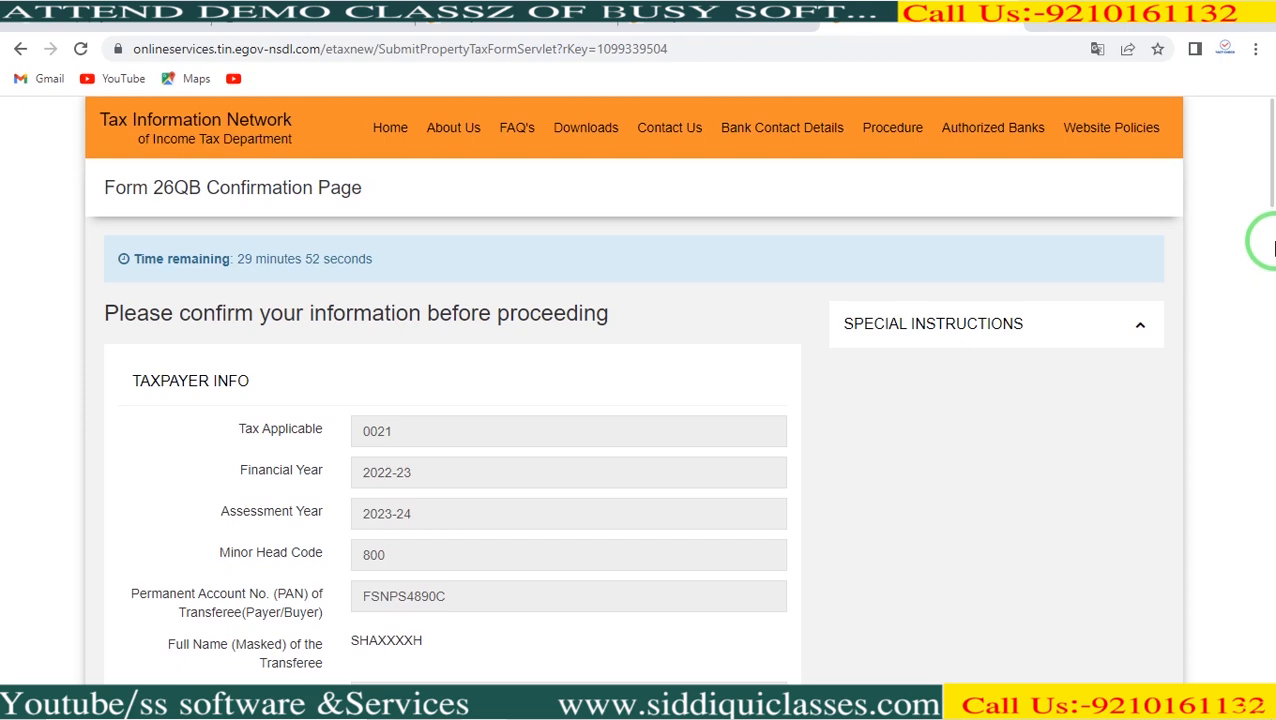
Review the taxpayer information on the Form 26QB confirmation page and agree to the Protean data consent.
scroll(1272, 178, down, 1)
drag(1272, 178, 1272, 222)
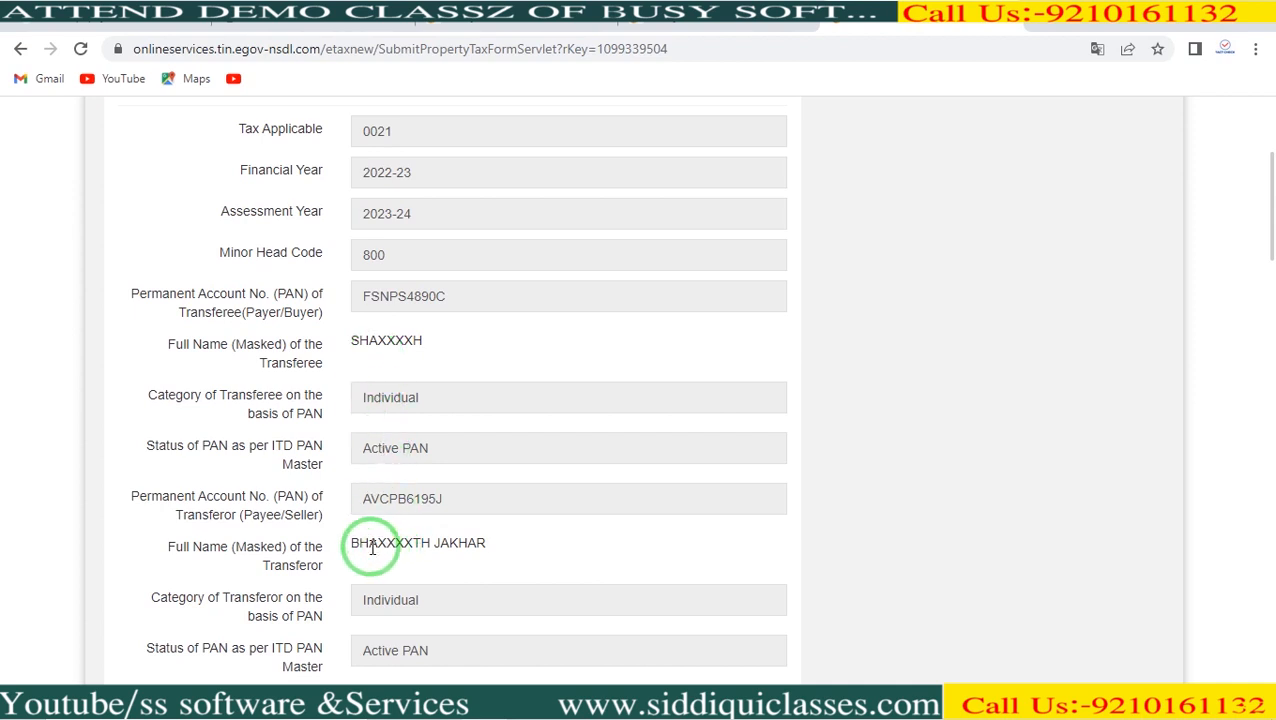
drag(1267, 205, 1272, 676)
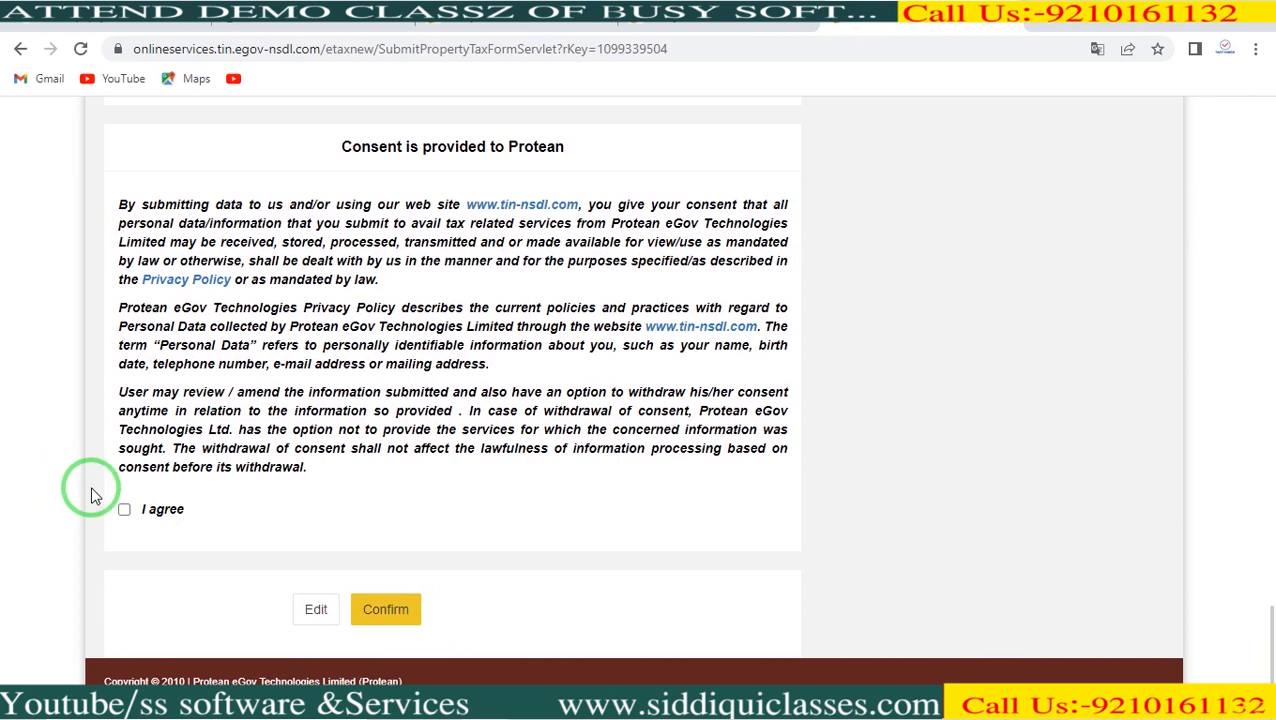
click(121, 512)
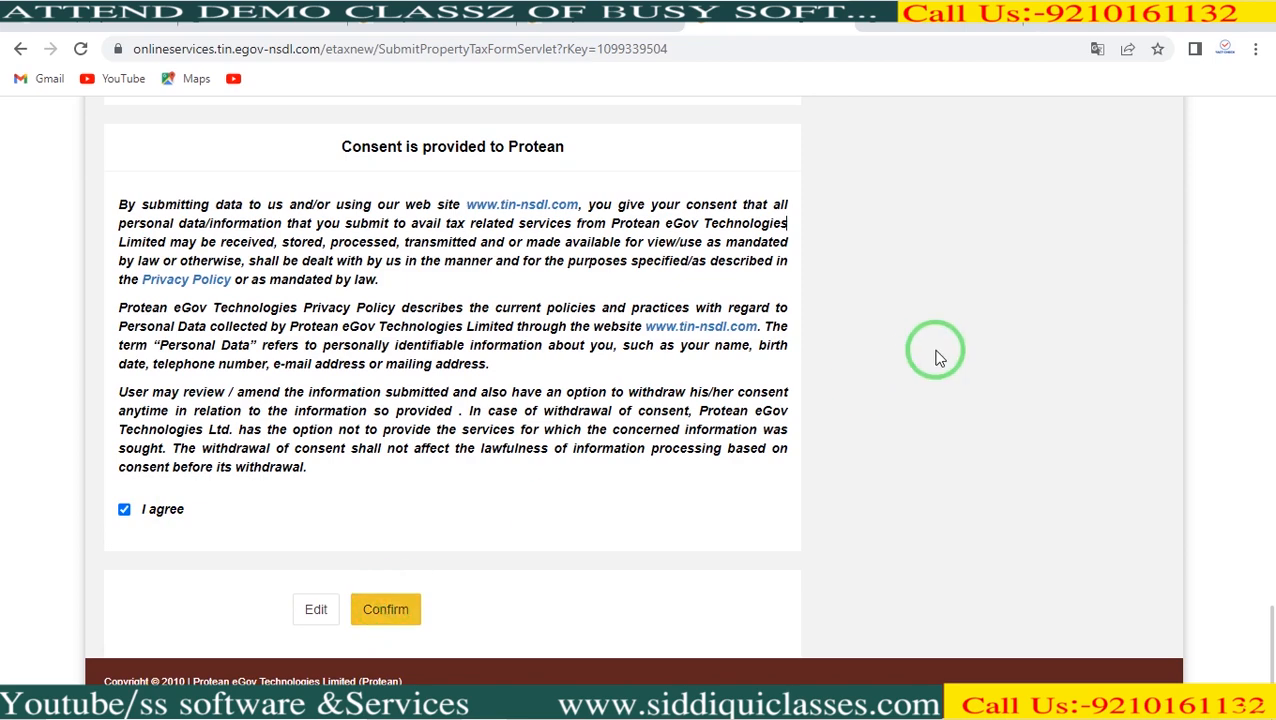
Examine the e-tax acknowledgement number in the saved Form 26QB confirmation PDF and return to the desktop.
click(930, 20)
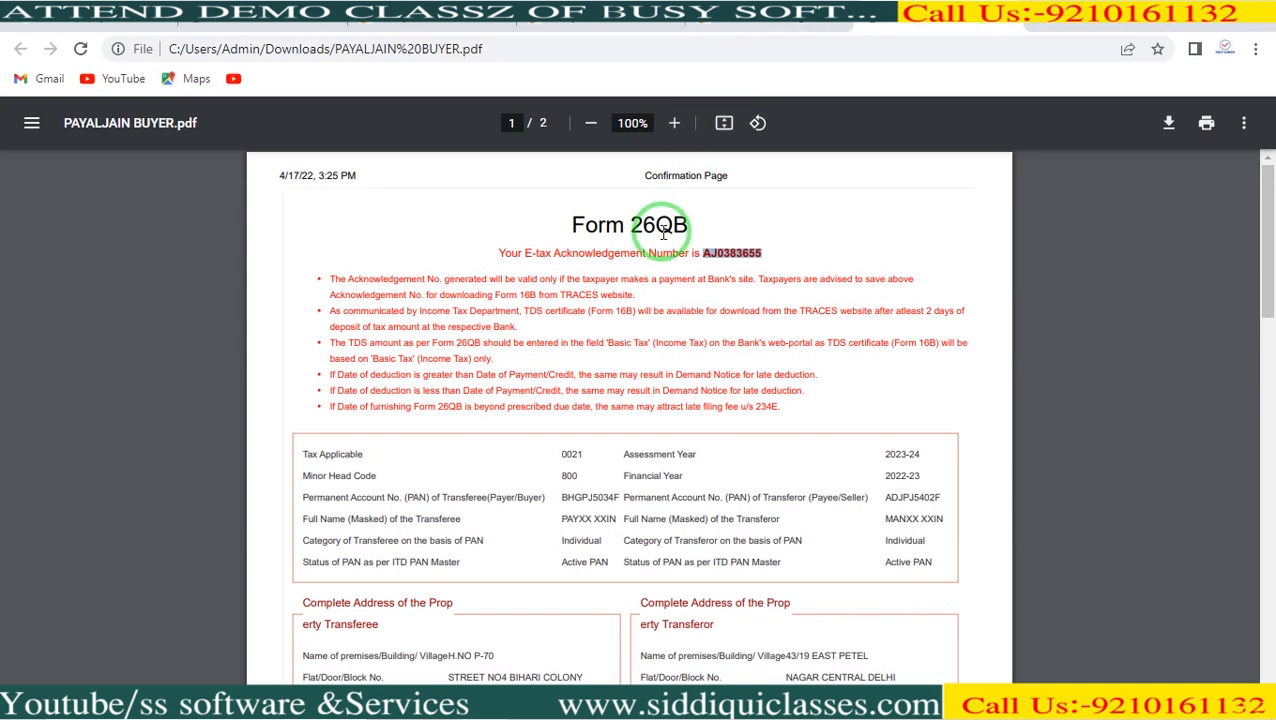
click(698, 258)
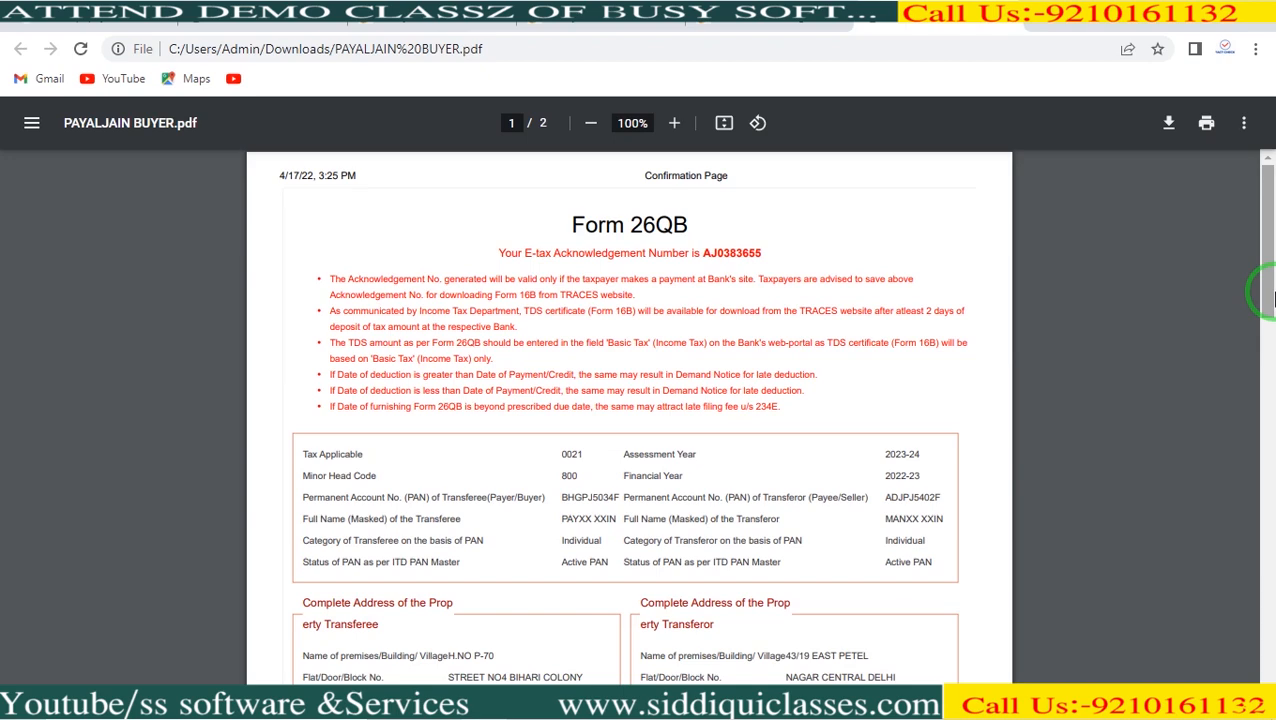
key(super+d)
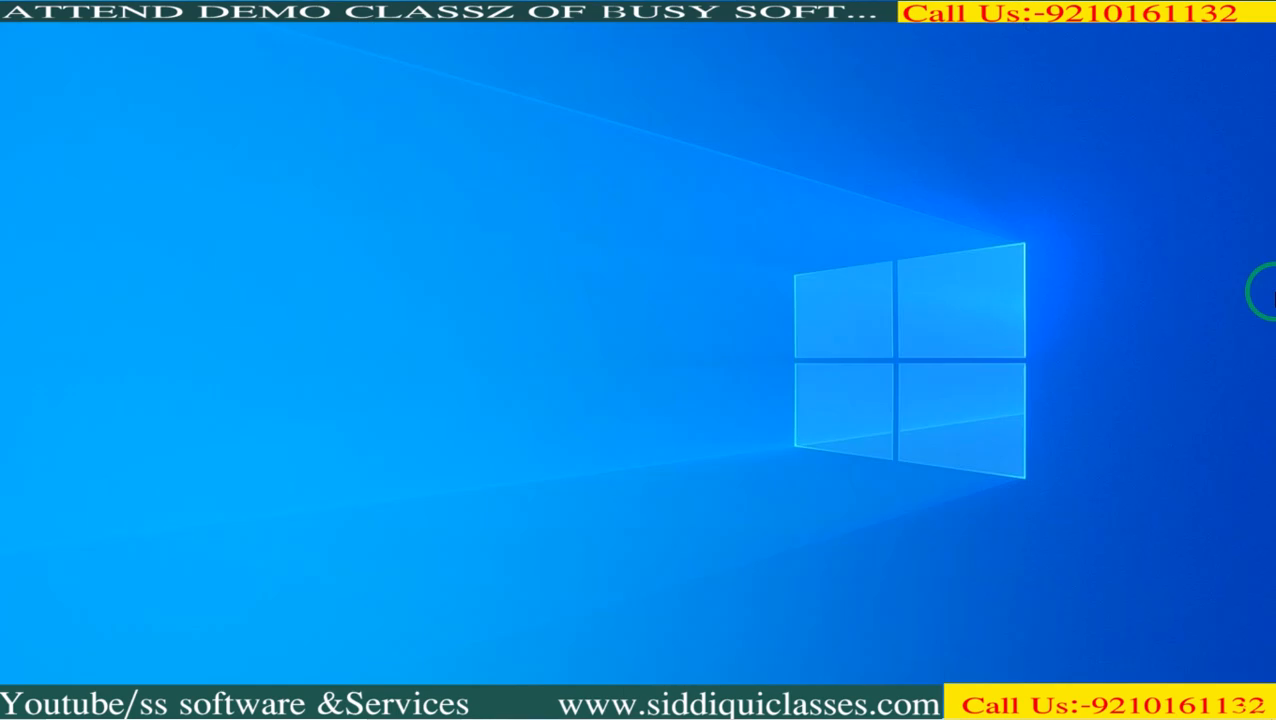